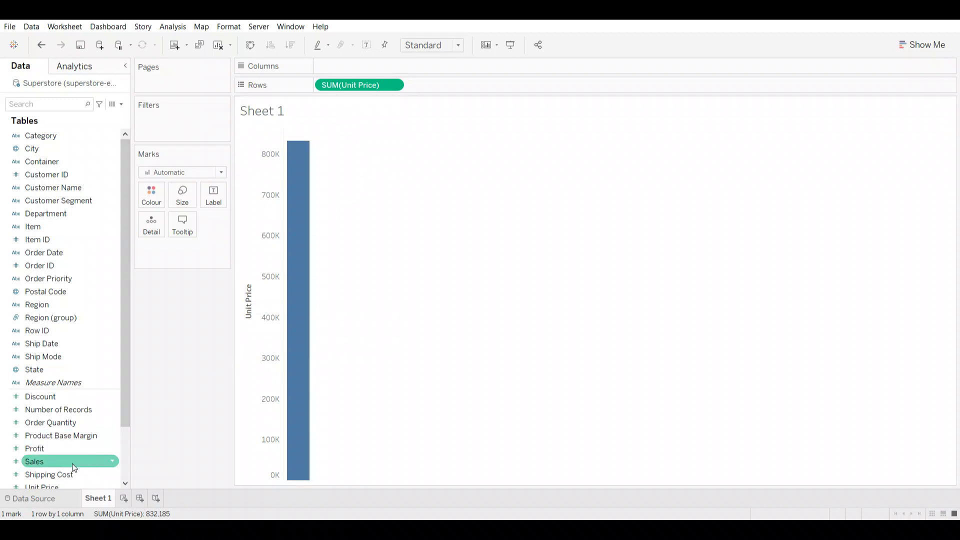
Split the Unit Price bar by Department along the chart's lower edge, and remove Department from Columns again
scroll(70, 465, down, 1)
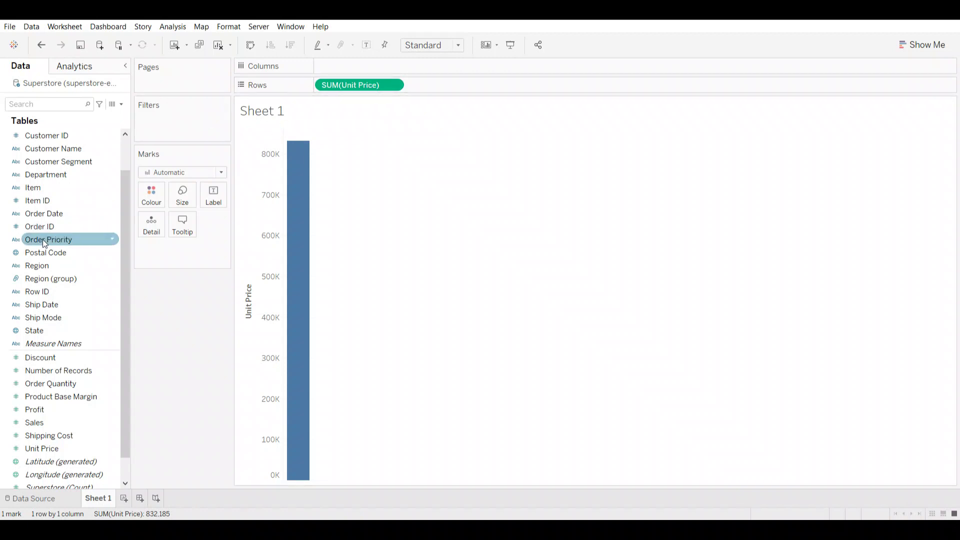
scroll(53, 238, up, 1)
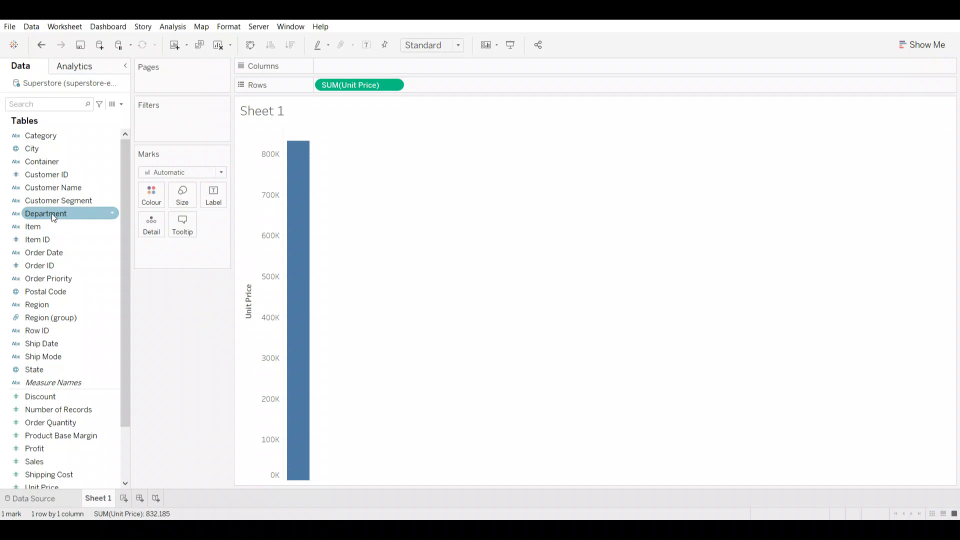
drag(42, 213, 451, 207)
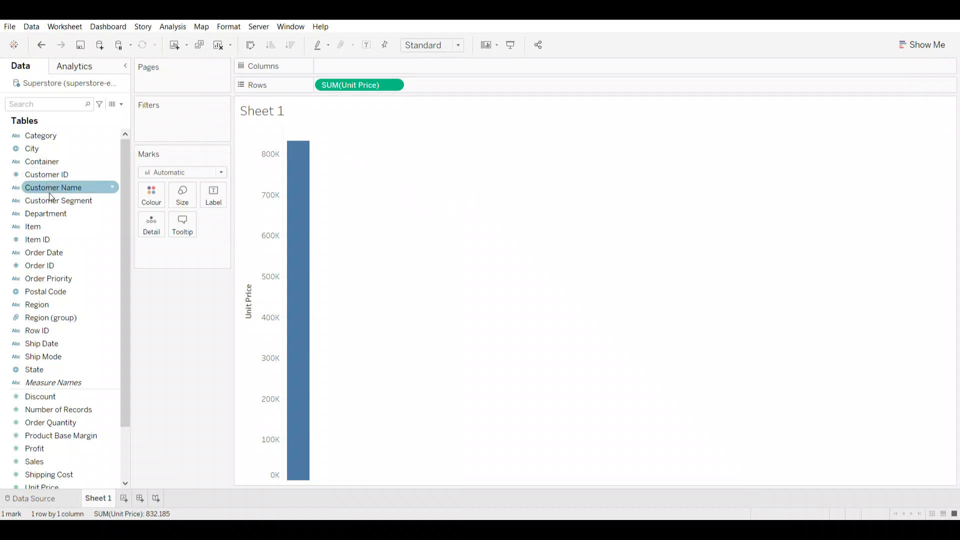
drag(51, 219, 702, 233)
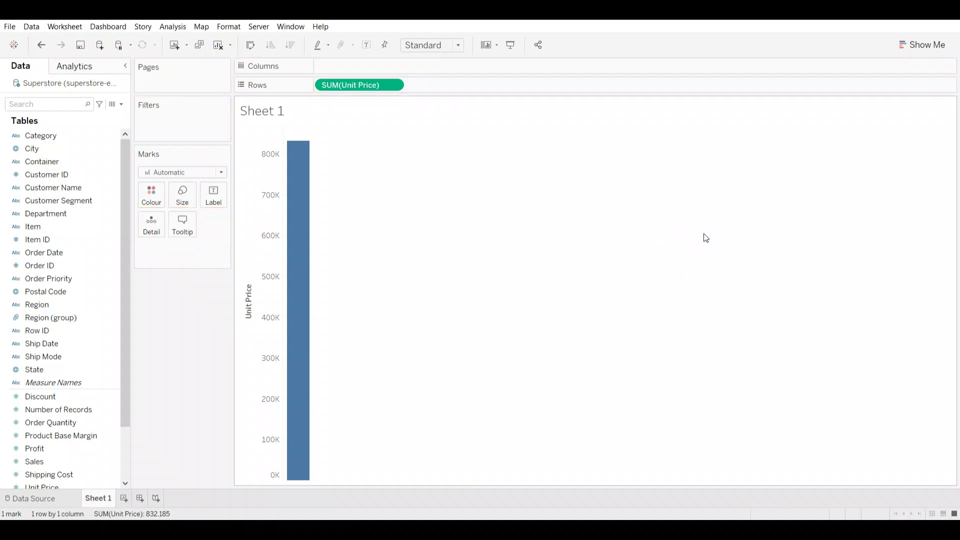
click(69, 190)
drag(47, 213, 245, 215)
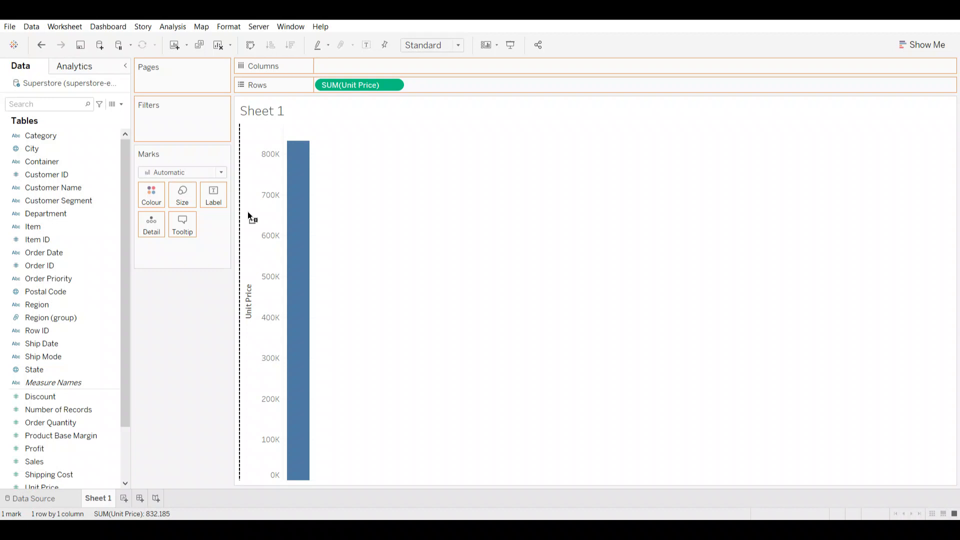
drag(247, 214, 296, 480)
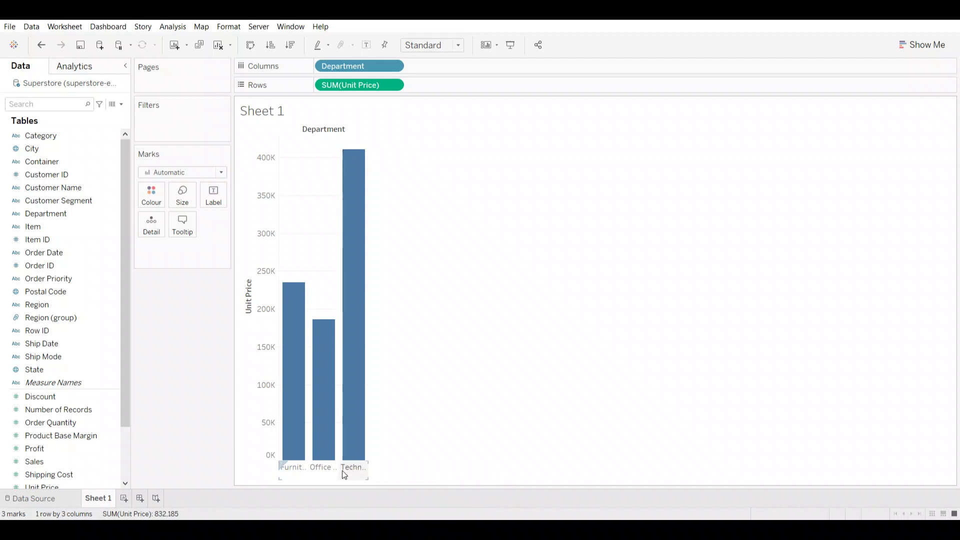
drag(340, 67, 199, 307)
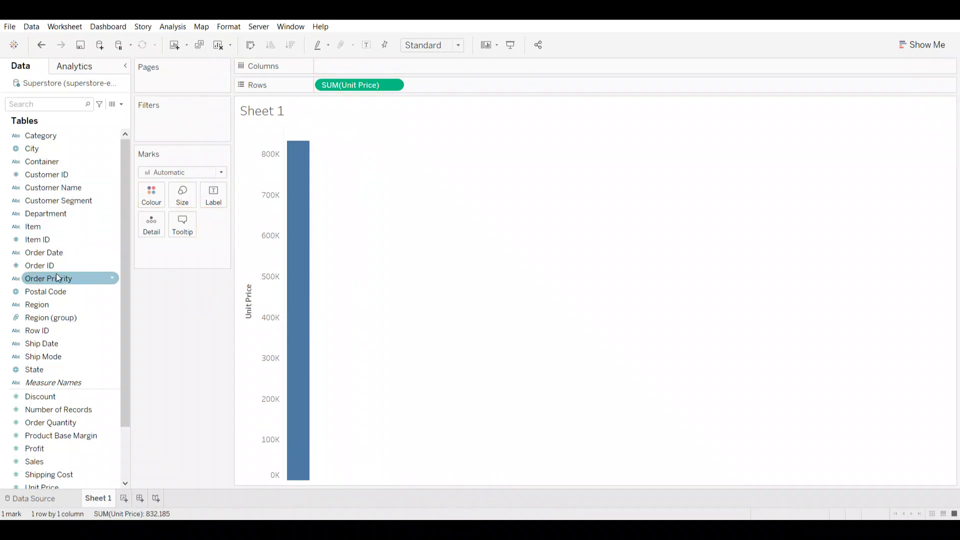
Place Department above the Unit Price bar as a column header, and take it off Columns again
drag(50, 217, 298, 134)
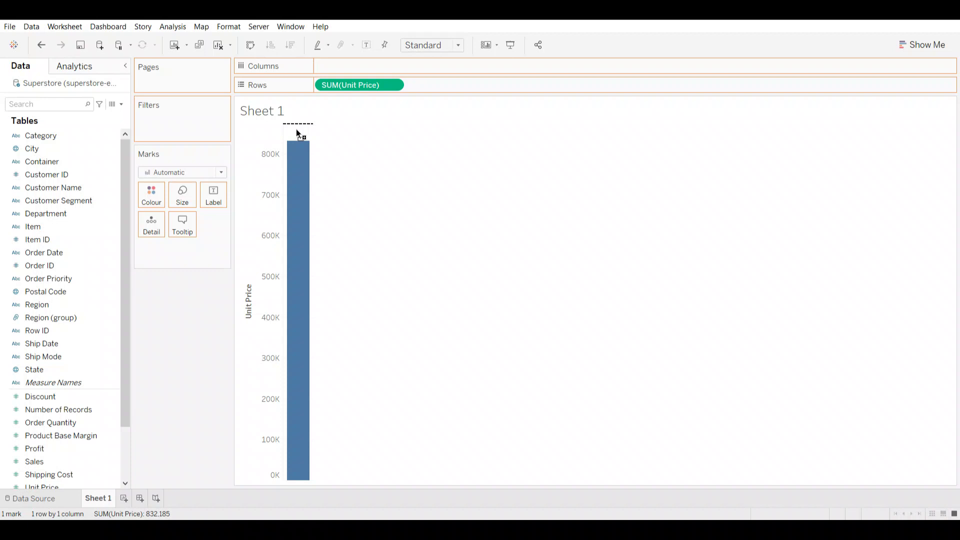
drag(298, 134, 298, 134)
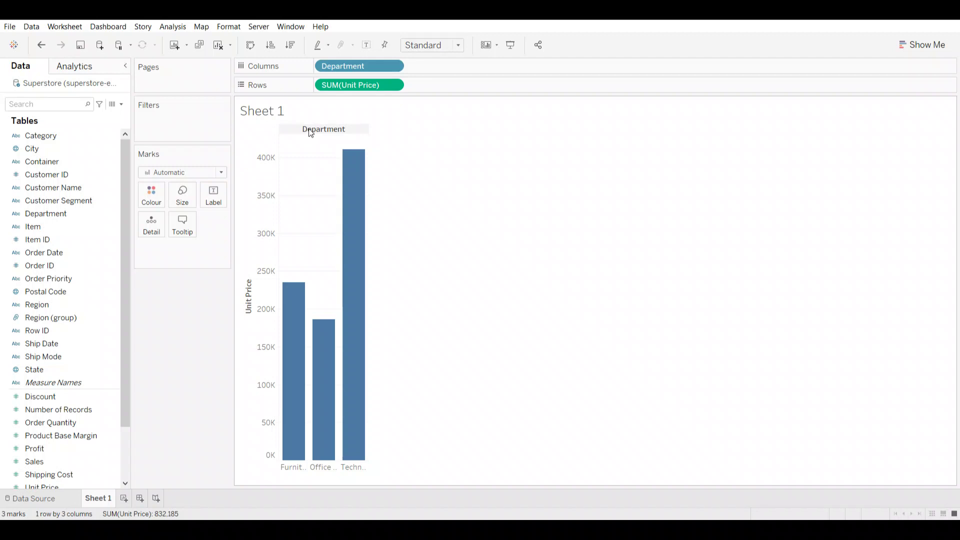
key(ctrl+z)
key(ctrl+y)
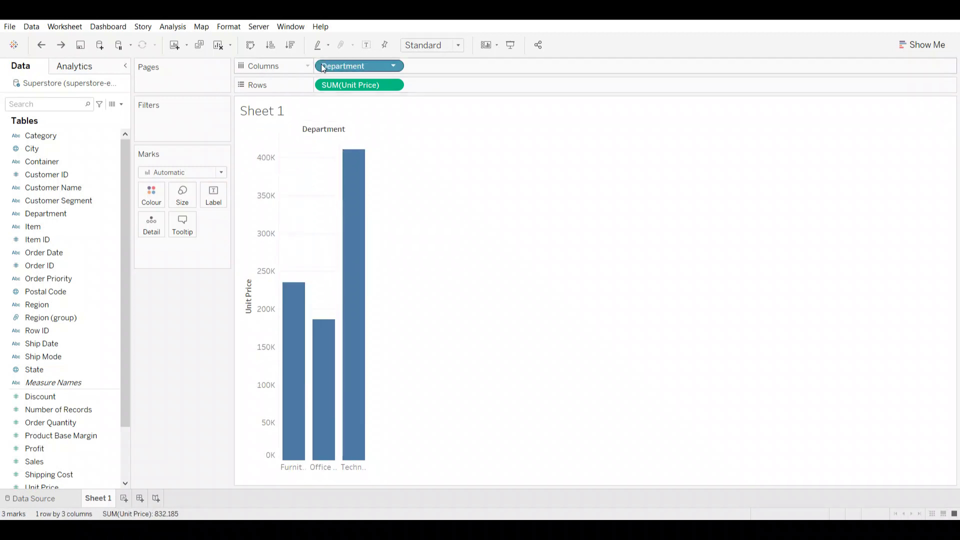
drag(340, 66, 110, 280)
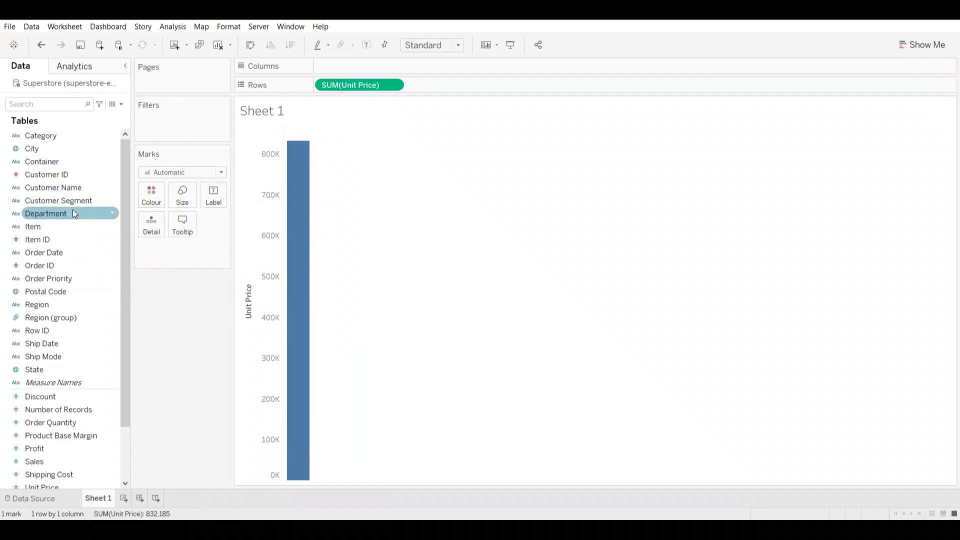
Try Department both above and below the Unit Price bar, removing it after each placement
drag(48, 214, 298, 128)
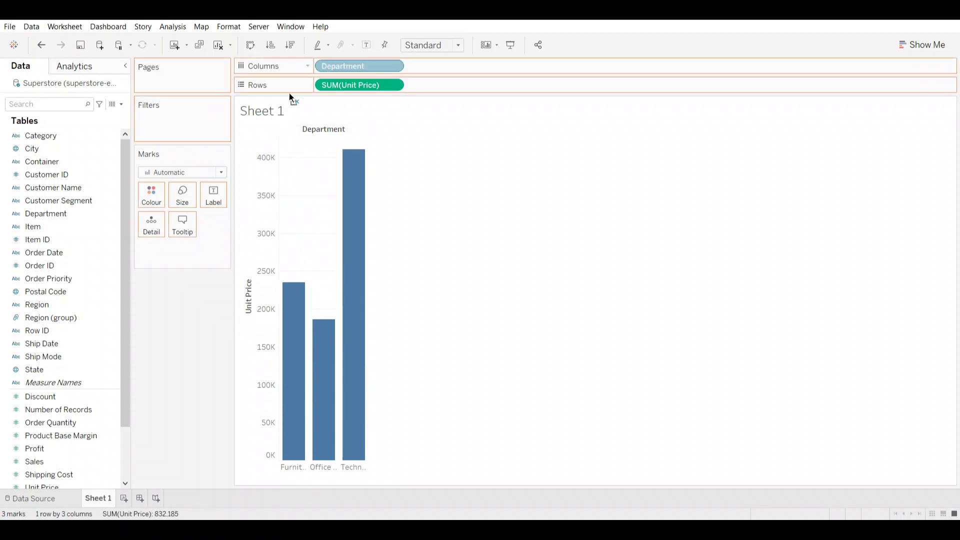
key(ctrl+z)
drag(48, 213, 298, 484)
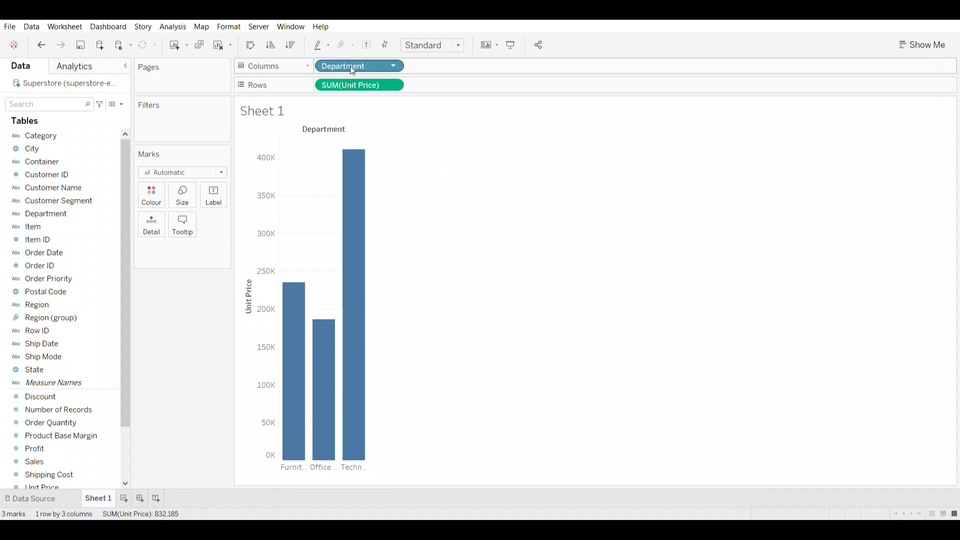
drag(350, 66, 184, 412)
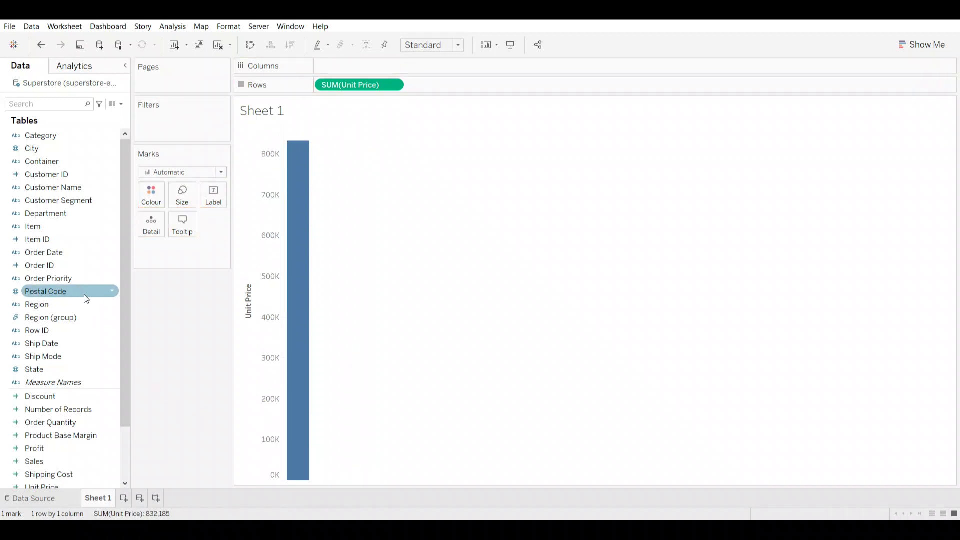
Split the Unit Price chart into Department rows beside the vertical axis, and move Department from Rows to Columns
drag(112, 214, 249, 269)
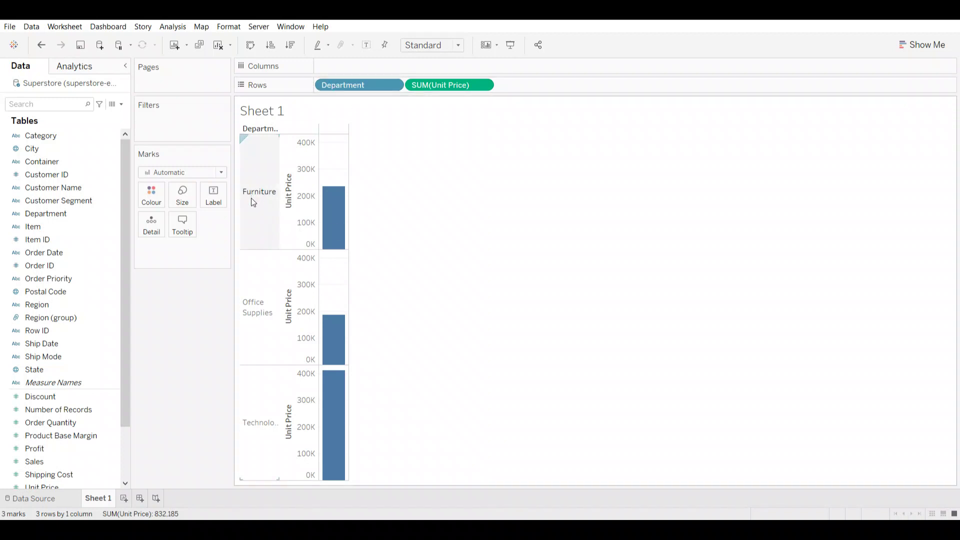
mouse_move(330, 343)
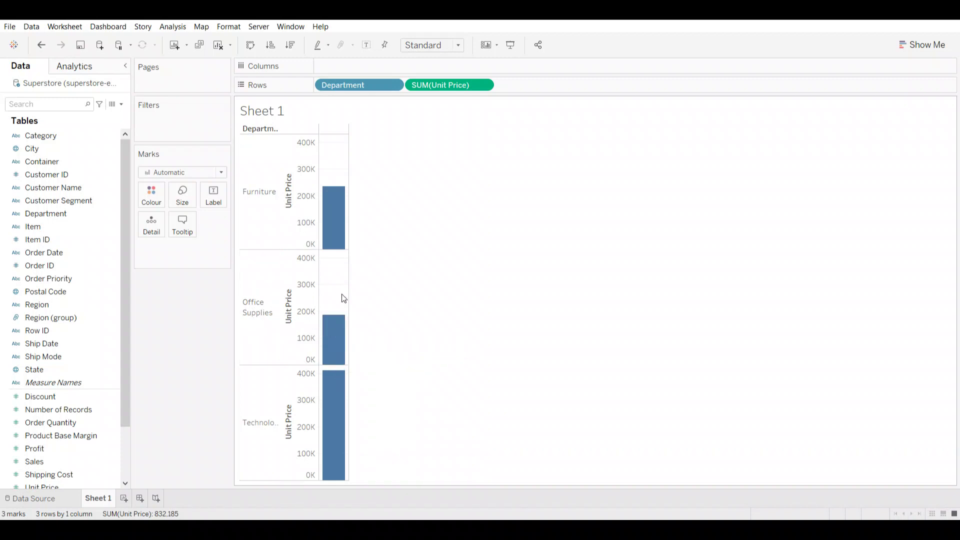
drag(352, 84, 362, 64)
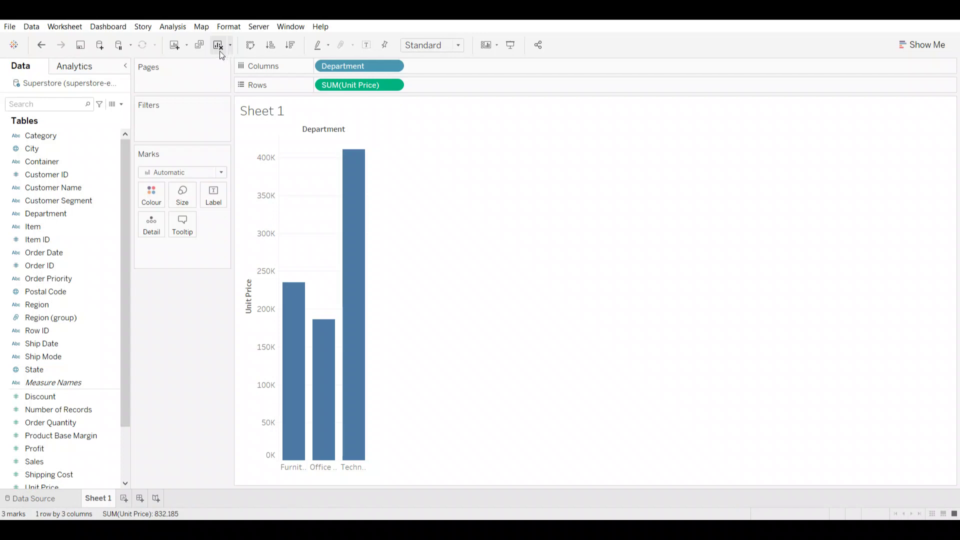
Add a new blank worksheet, and return to Sheet 1 to clear its chart
click(174, 46)
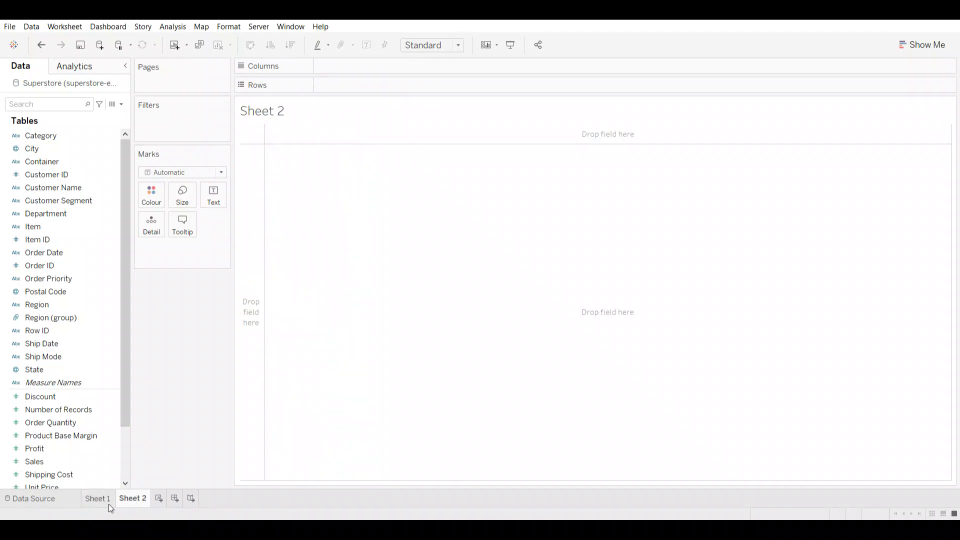
click(91, 502)
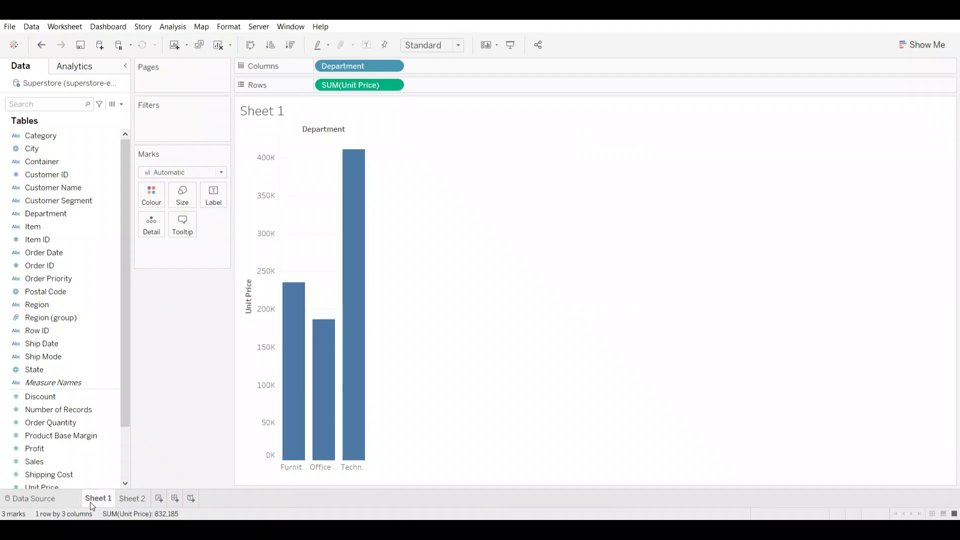
click(218, 46)
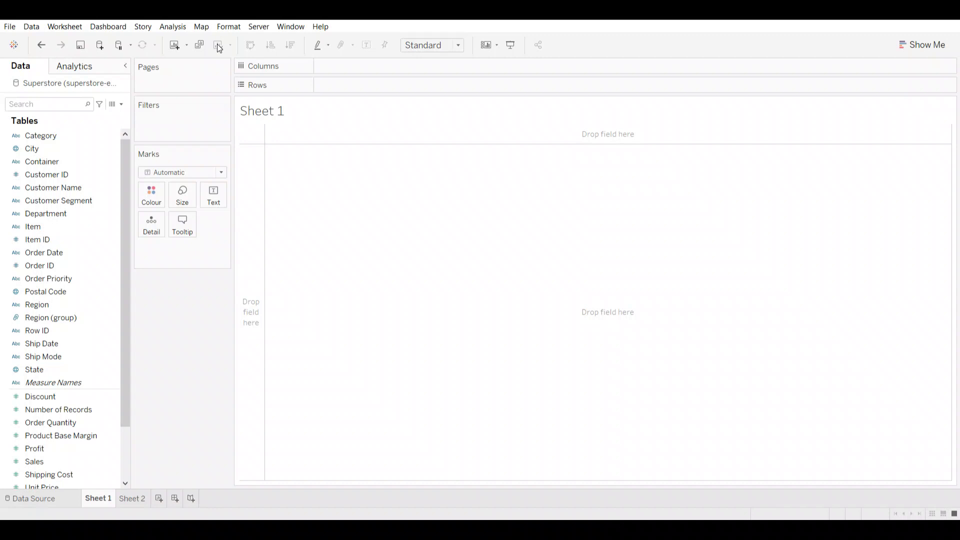
Try a horizontal bar chart with Region on Rows and Profit on Columns, and remove both fields again
drag(51, 304, 250, 330)
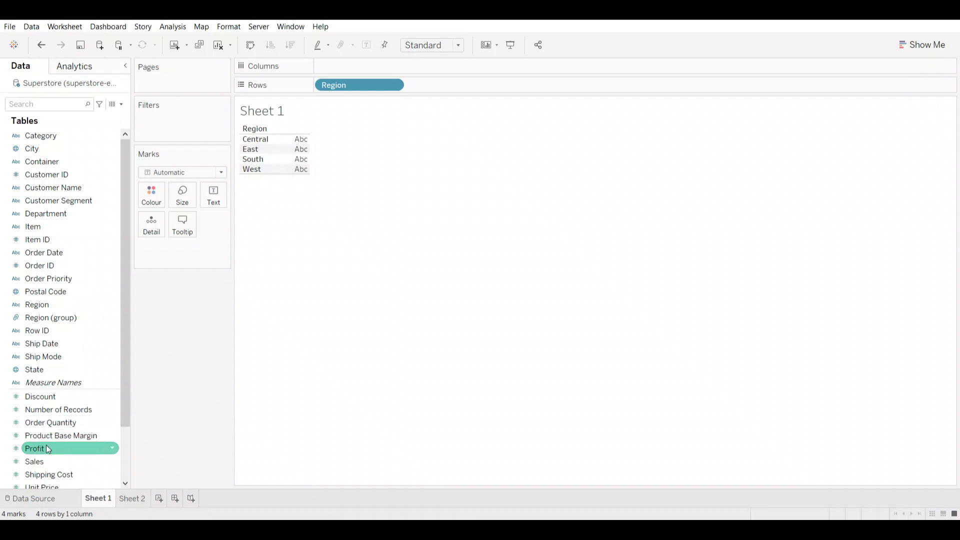
drag(46, 447, 232, 338)
drag(299, 150, 317, 145)
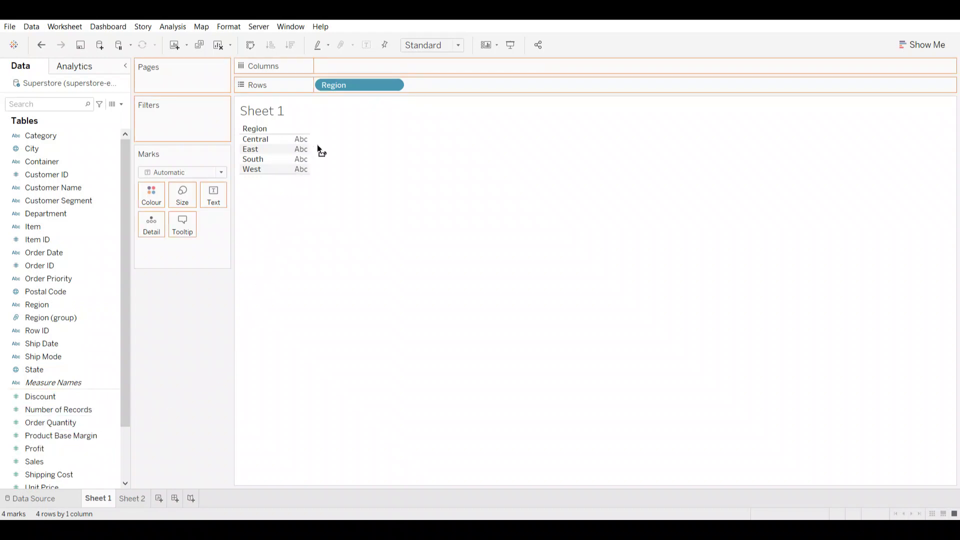
drag(344, 64, 344, 64)
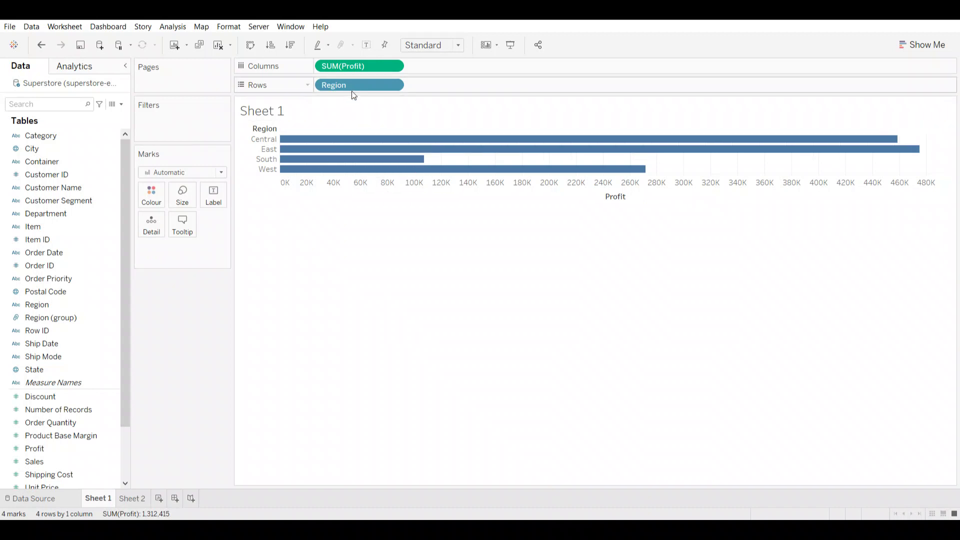
key(ctrl+z)
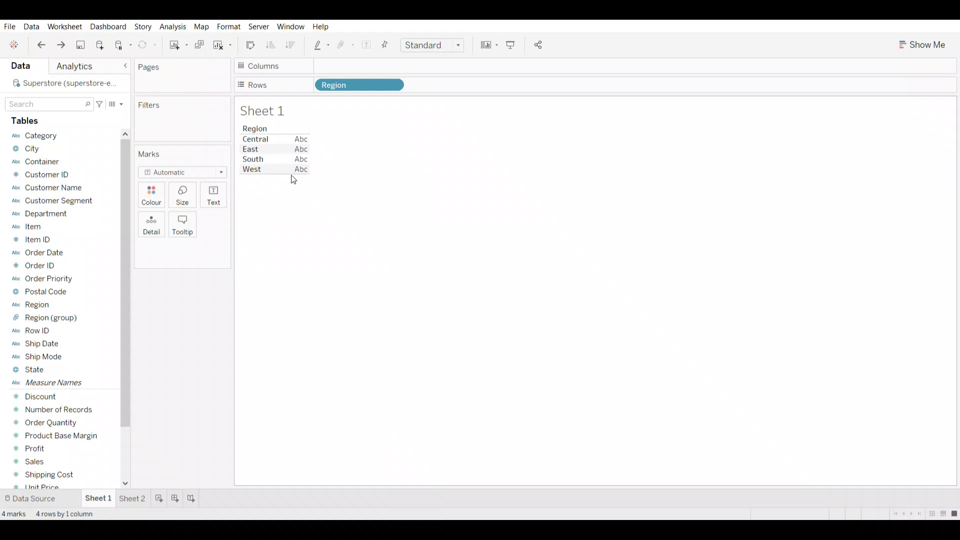
drag(333, 86, 161, 297)
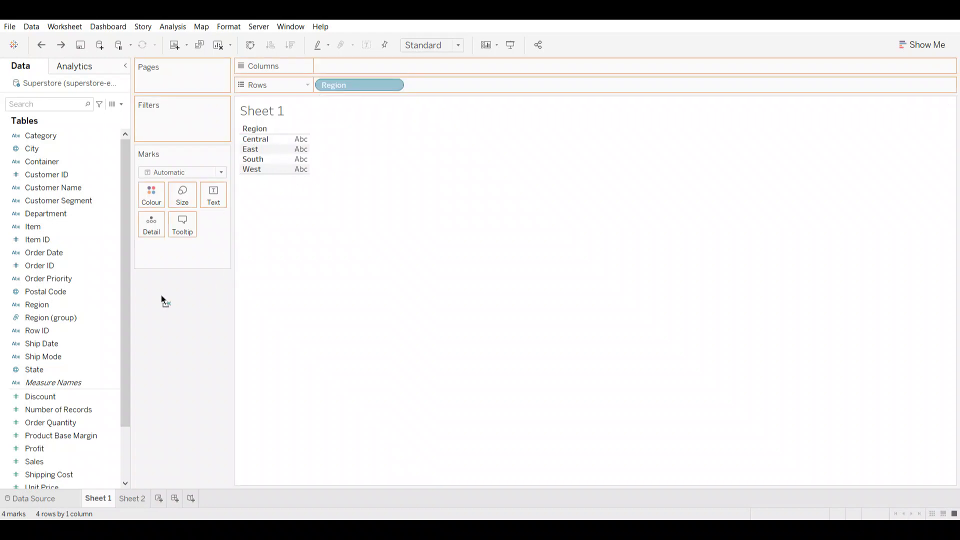
Chart total Profit as a single vertical bar on Rows, and remove Profit after inspecting the bar
drag(52, 278, 52, 278)
drag(47, 448, 329, 140)
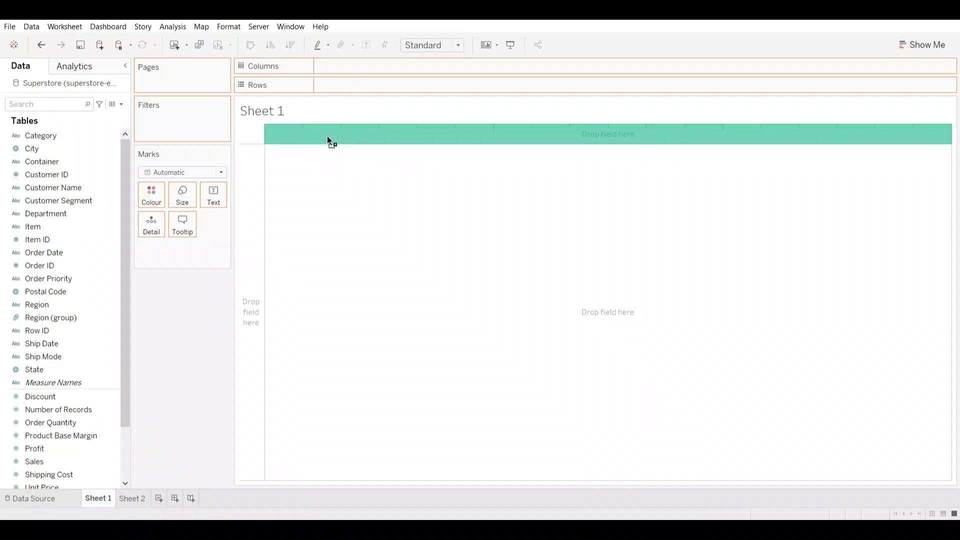
drag(425, 130, 252, 300)
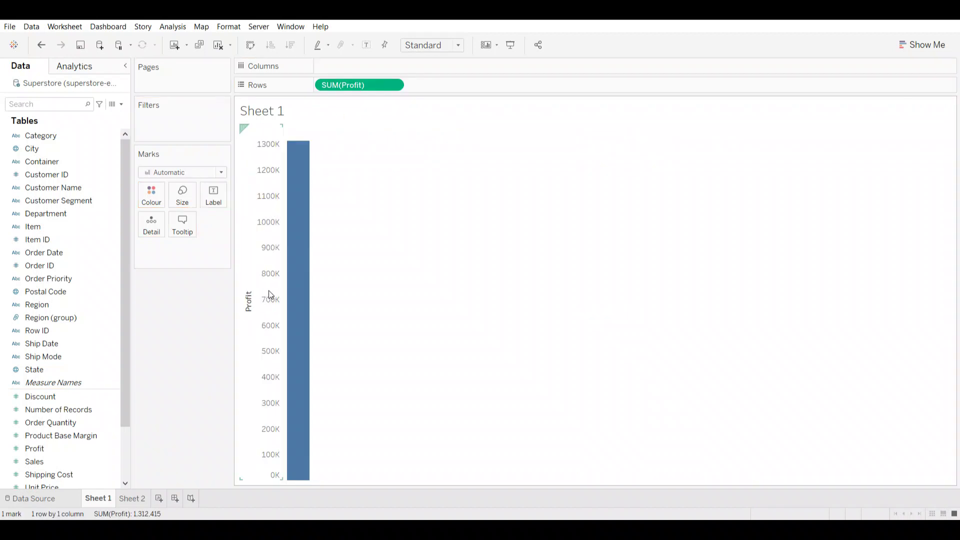
mouse_move(296, 415)
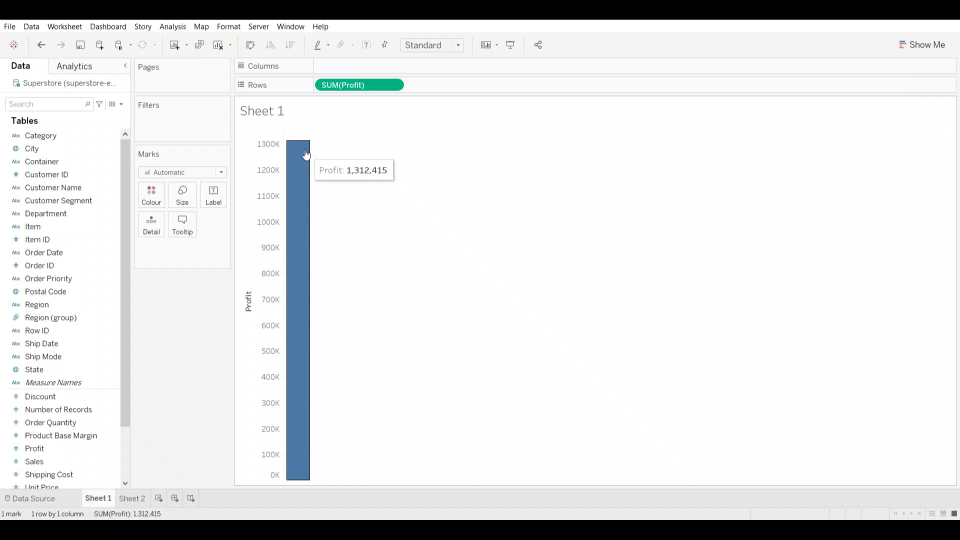
drag(360, 86, 179, 363)
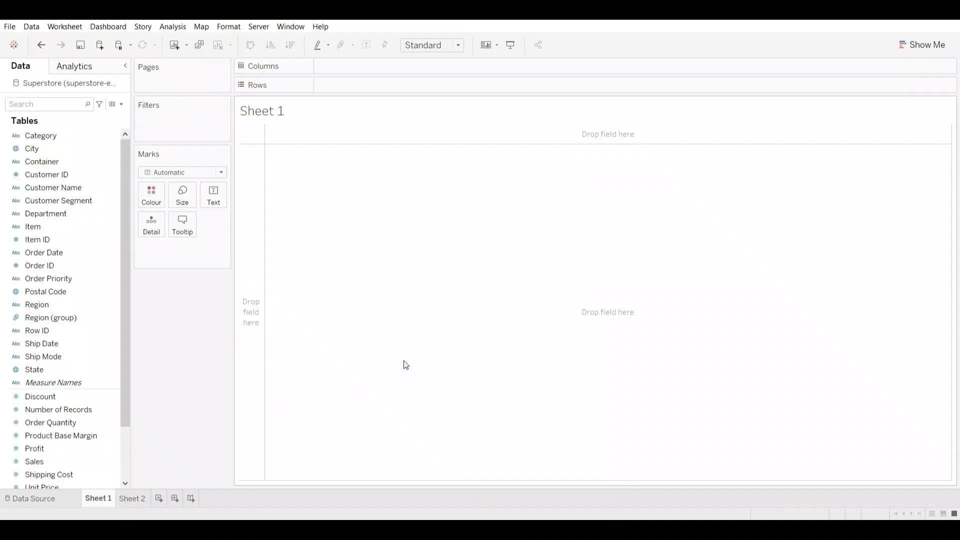
Build a default Profit by Region bar chart by adding Profit before Region, and remove both fields again
double_click(49, 448)
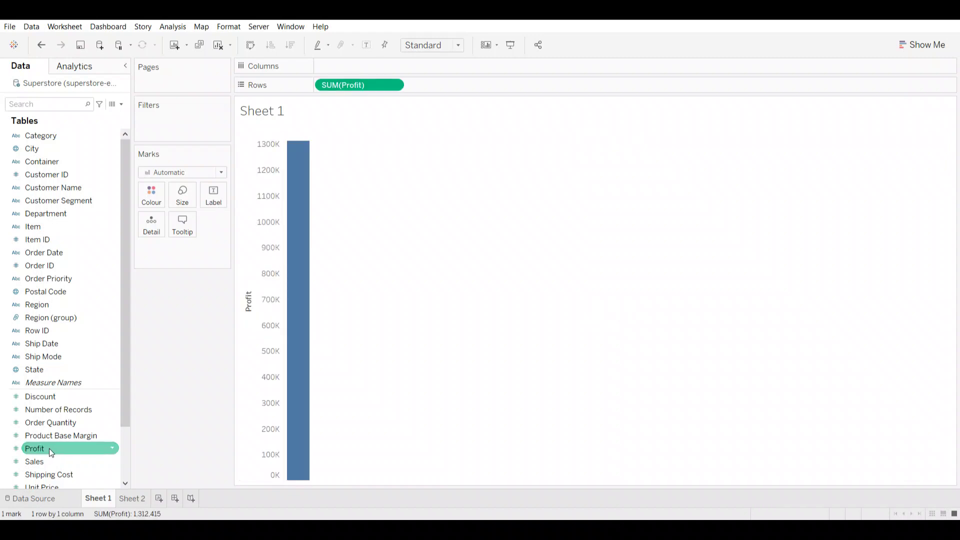
double_click(49, 305)
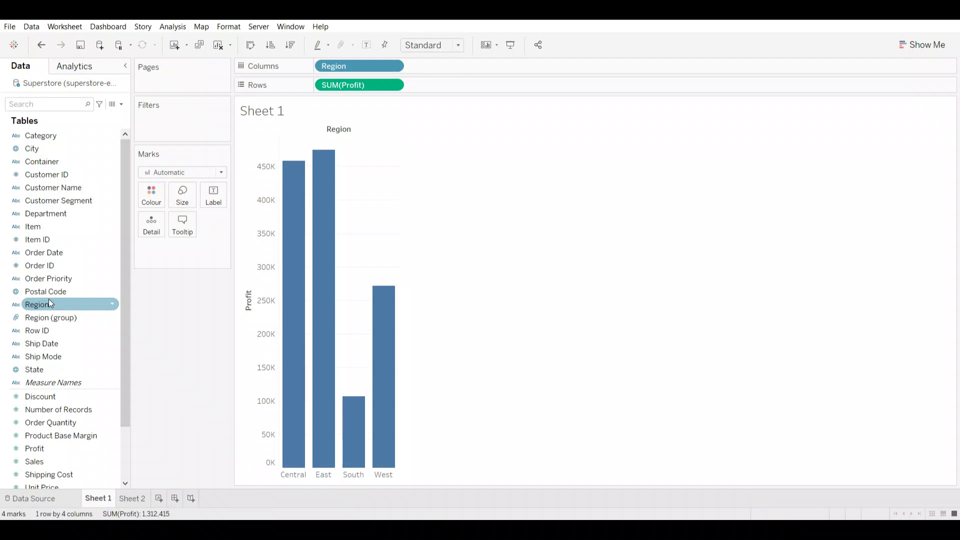
drag(358, 85, 106, 328)
drag(320, 68, 115, 353)
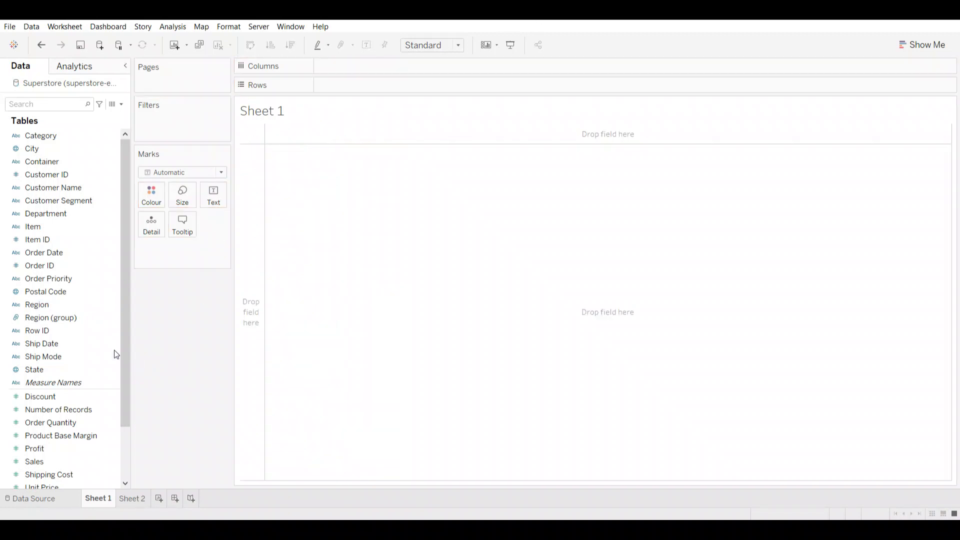
Build a default text table of Profit by adding Region before Profit, and remove both fields again
double_click(41, 304)
double_click(51, 453)
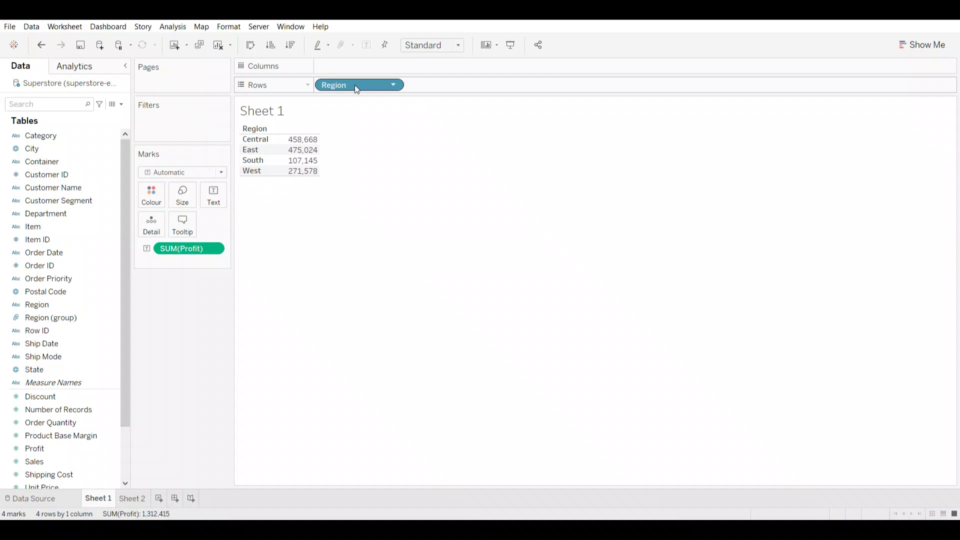
drag(355, 85, 79, 313)
drag(177, 389, 177, 389)
drag(197, 250, 153, 384)
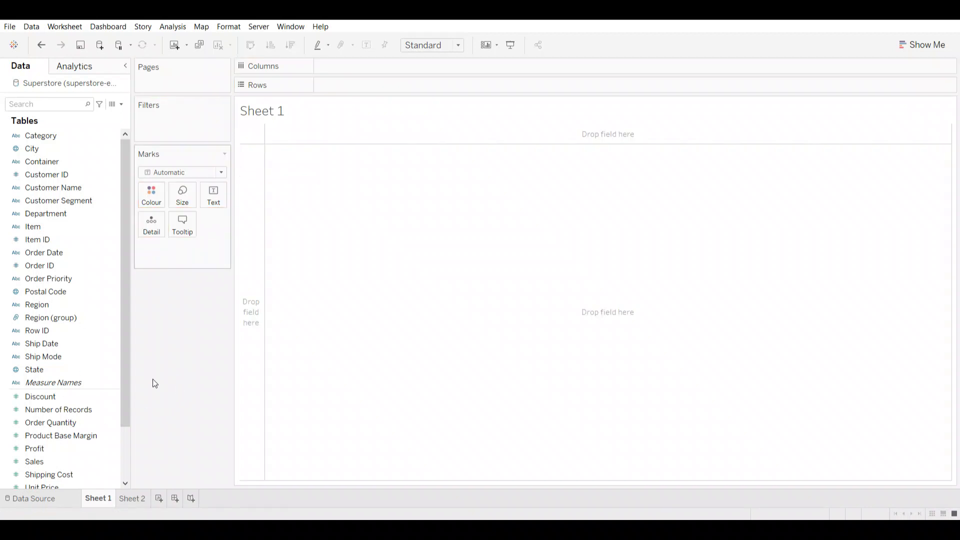
Build a default text table by adding Region and Profit in that order, and clear the whole sheet
click(61, 306)
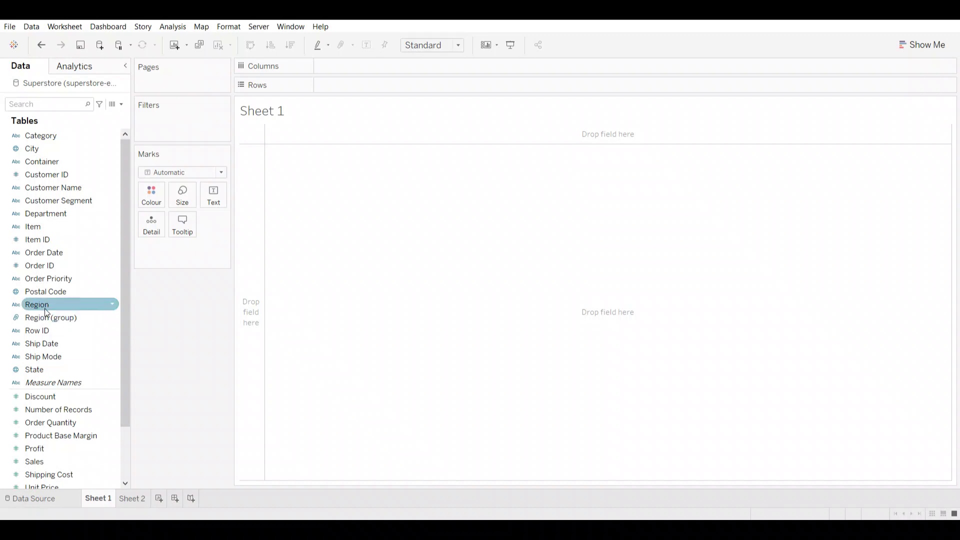
double_click(53, 306)
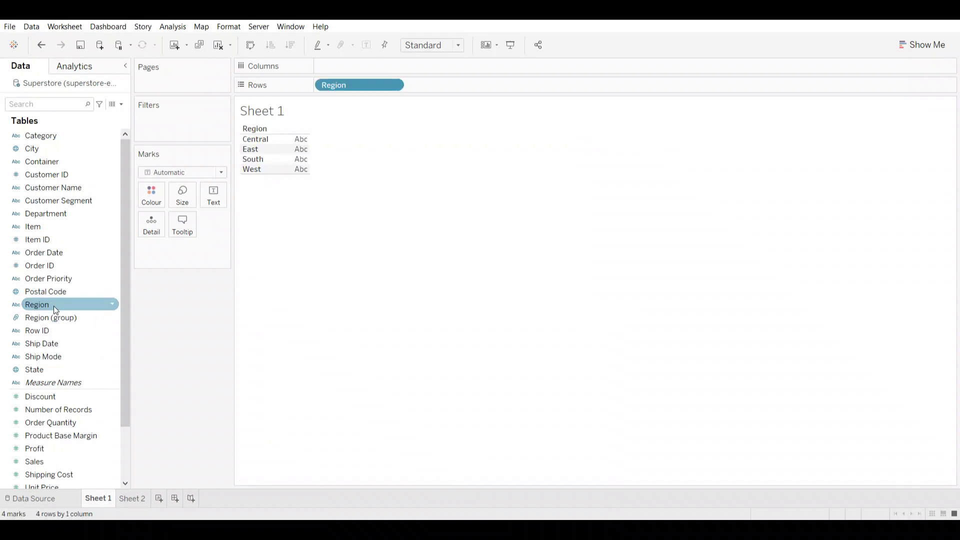
double_click(35, 448)
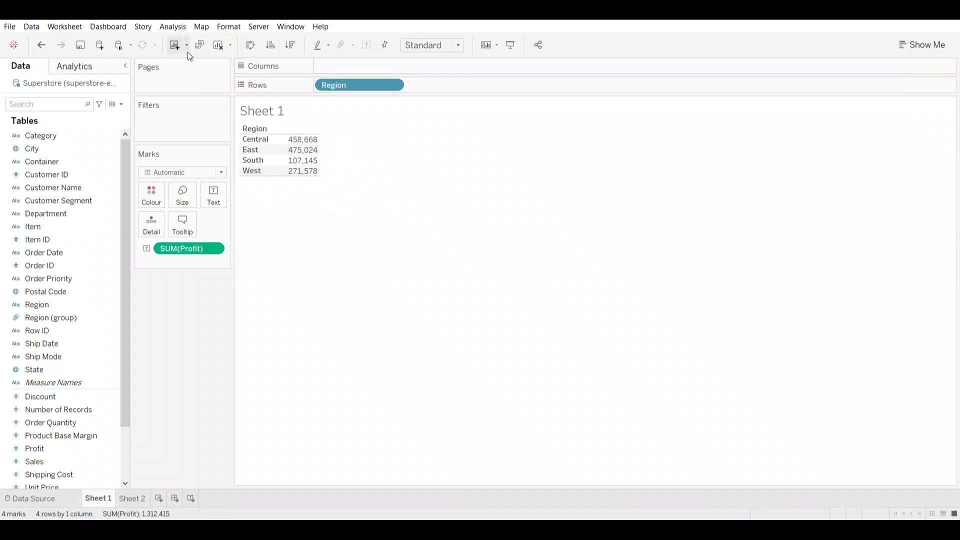
click(218, 45)
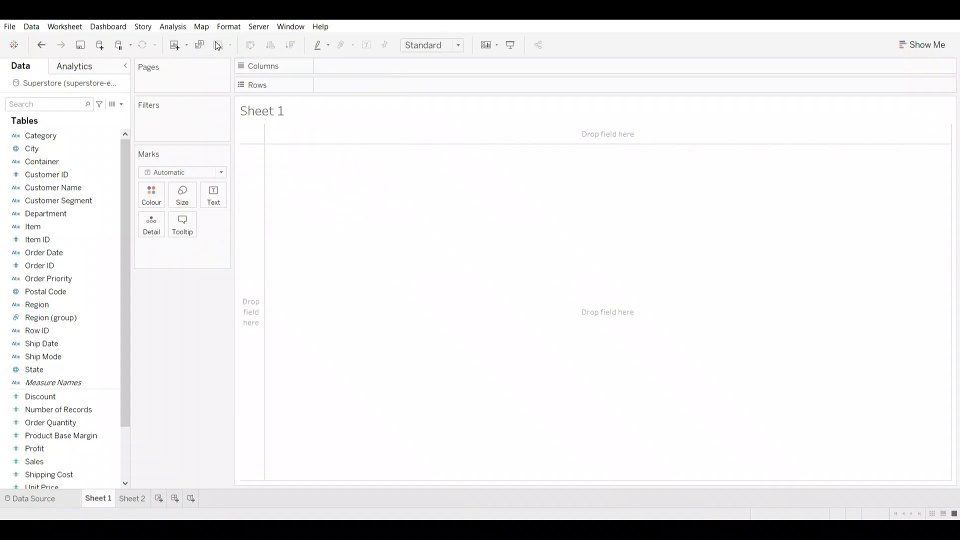
Build a default vertical bar chart by adding Profit and then Region, and clear the whole sheet
double_click(54, 448)
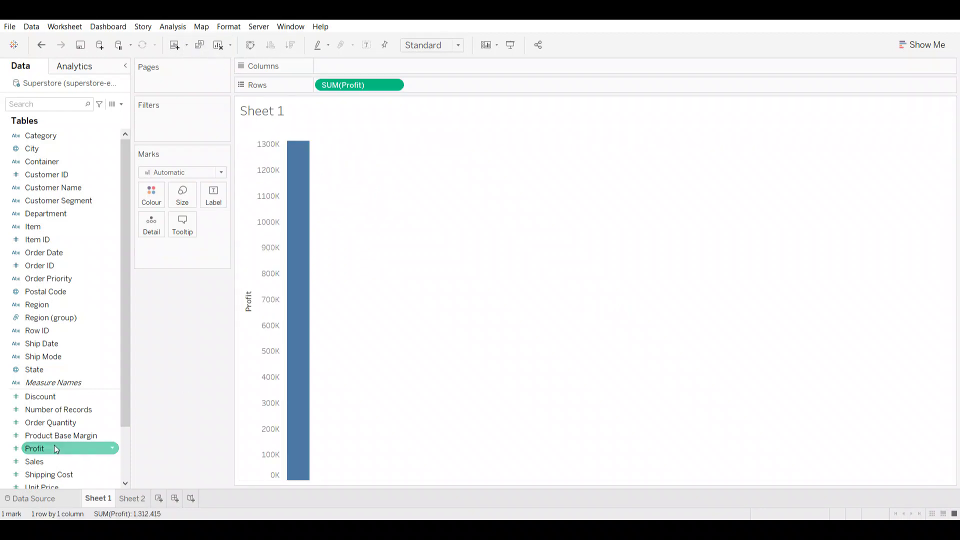
double_click(57, 304)
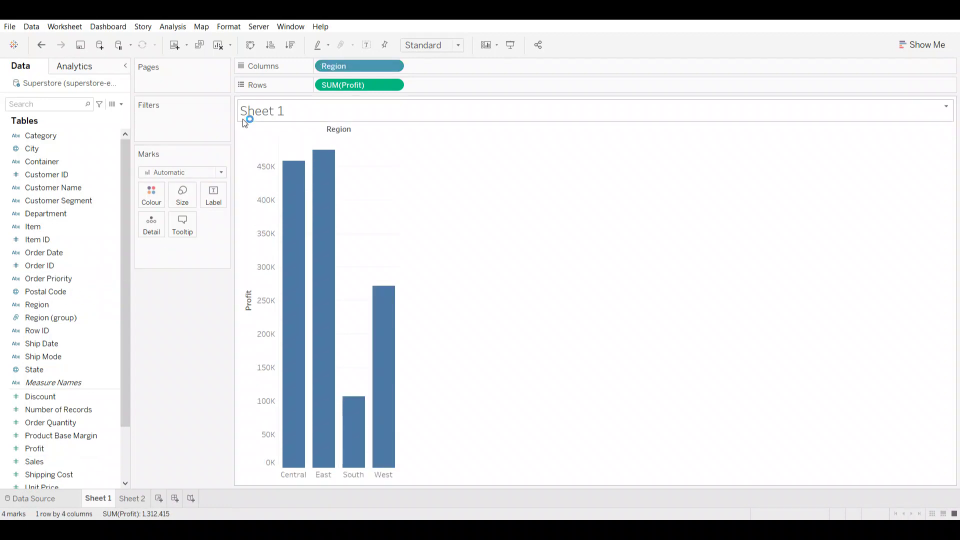
click(216, 49)
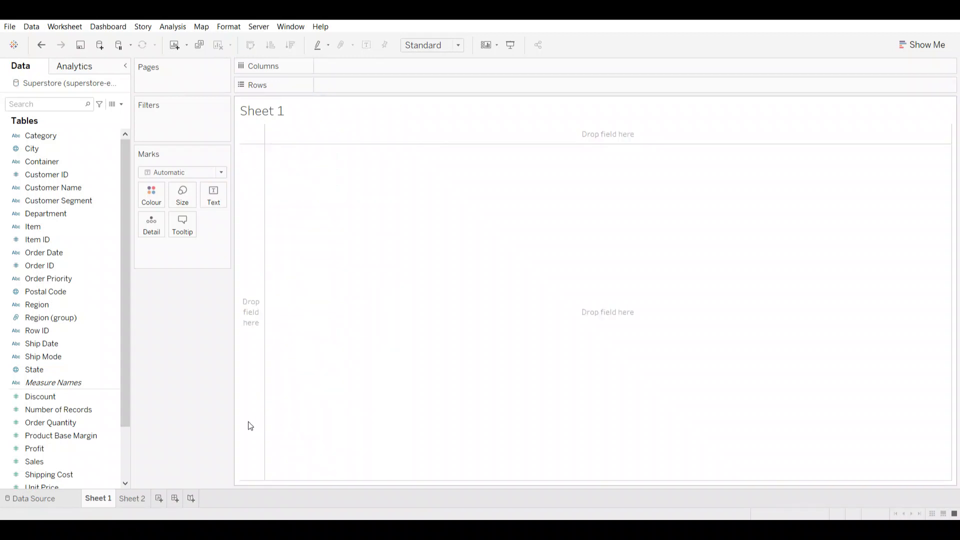
Chart Order Quantity on Rows against Postal Code on Columns, and clear the sheet
click(42, 433)
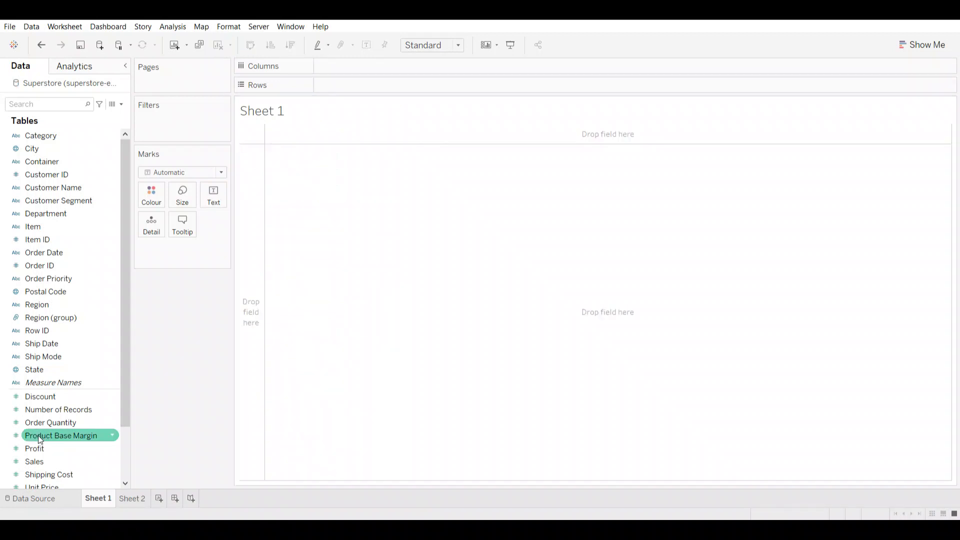
drag(50, 423, 173, 356)
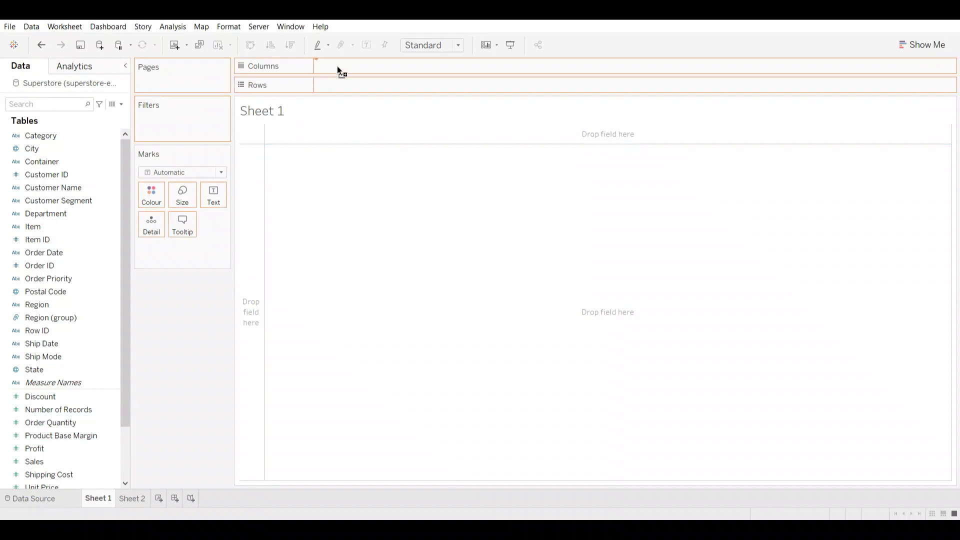
drag(343, 86, 342, 86)
drag(37, 305, 369, 71)
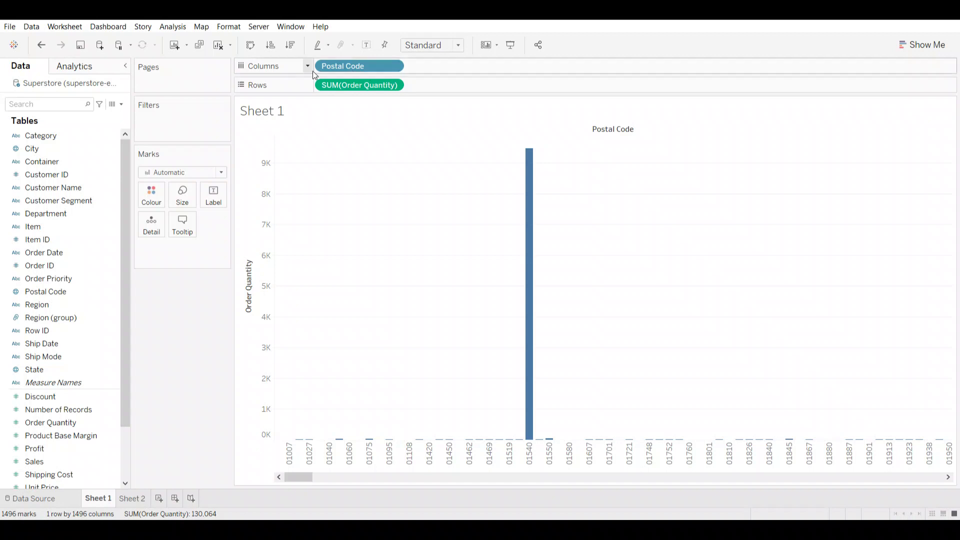
click(216, 46)
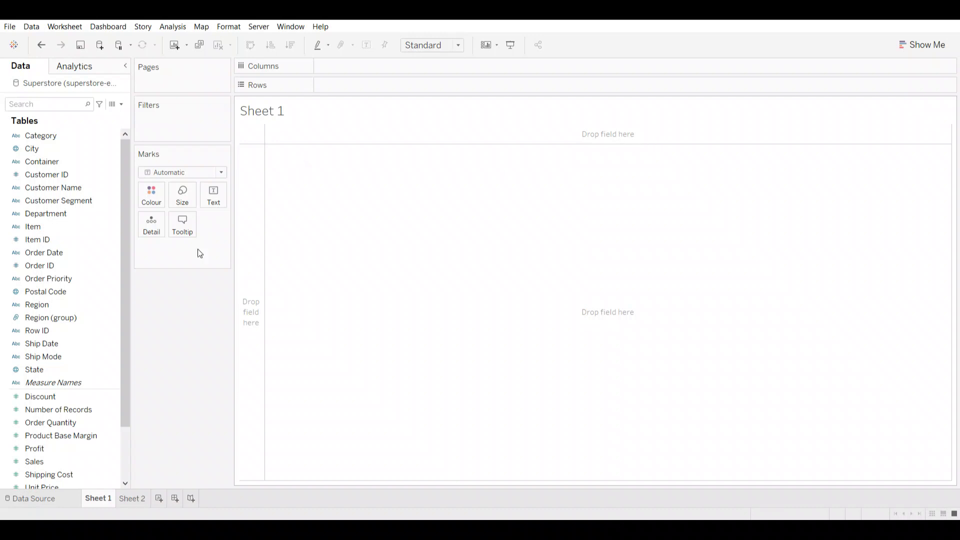
Chart total Profit as a horizontal bar on Columns, colour it by Region, and inspect its coloured segments
drag(35, 453, 604, 134)
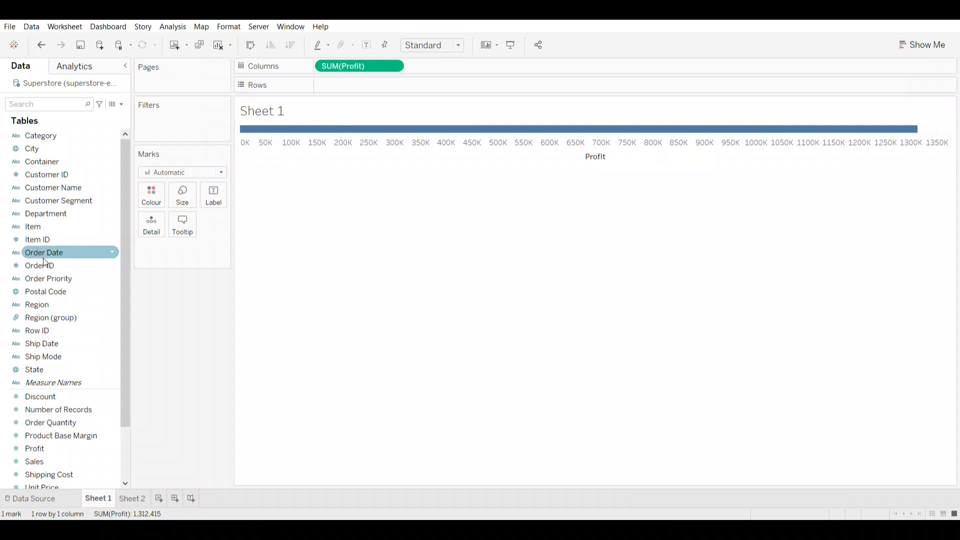
drag(41, 295, 254, 153)
drag(318, 134, 319, 134)
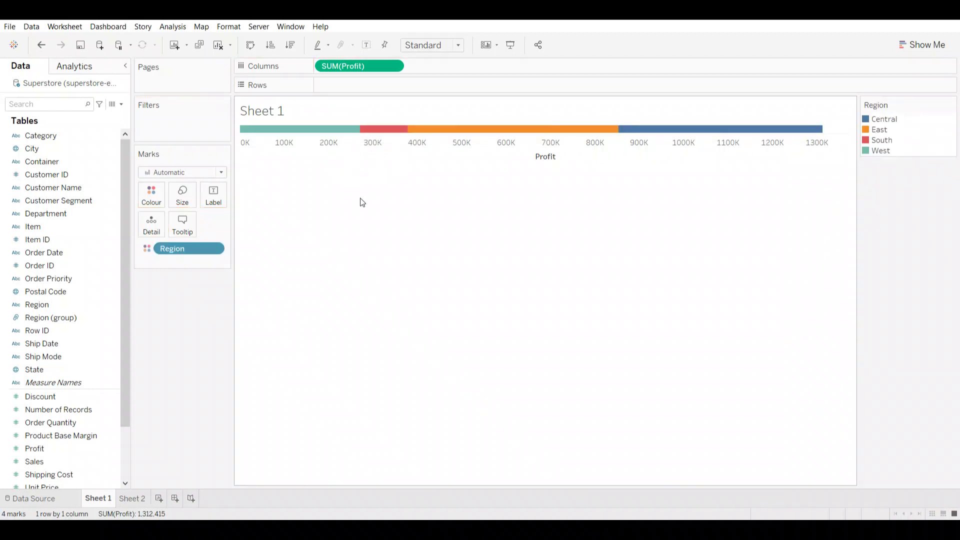
mouse_move(269, 133)
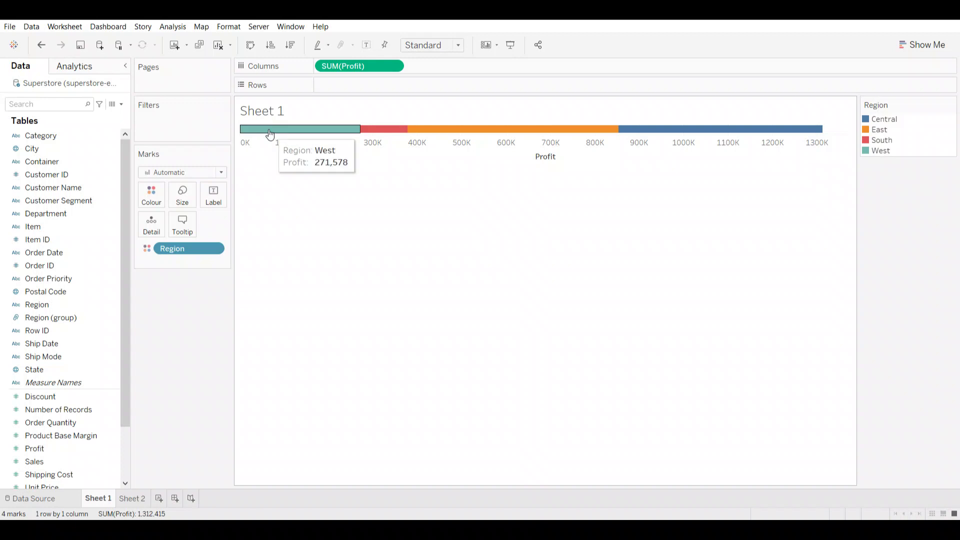
mouse_move(430, 136)
mouse_move(364, 131)
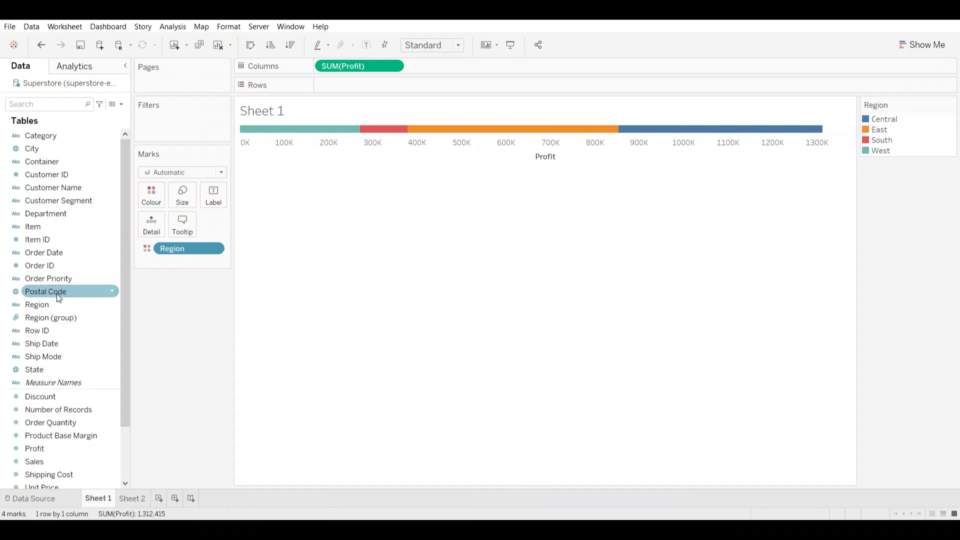
Split the Profit bar by Department on Rows, and remove Region from the colour encoding
drag(48, 212, 362, 91)
mouse_move(321, 143)
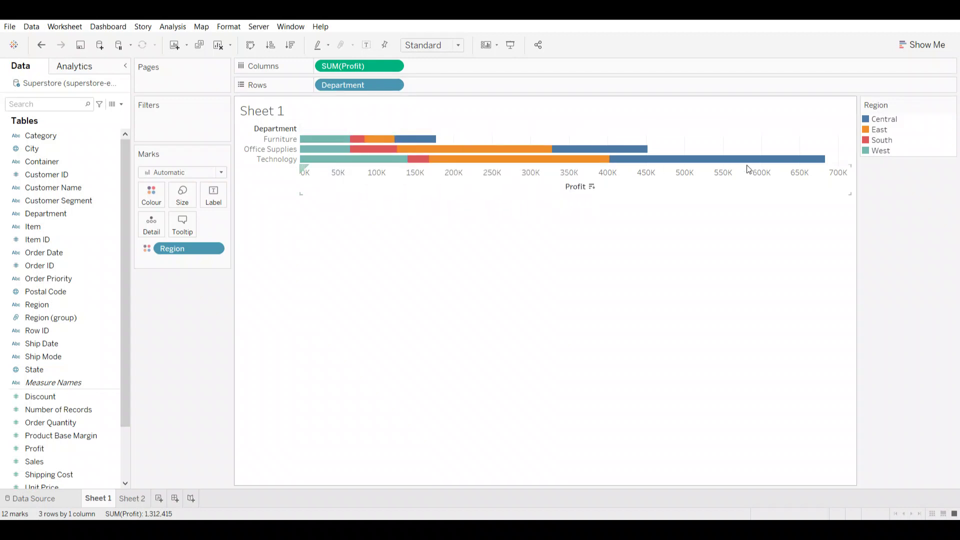
drag(179, 250, 159, 420)
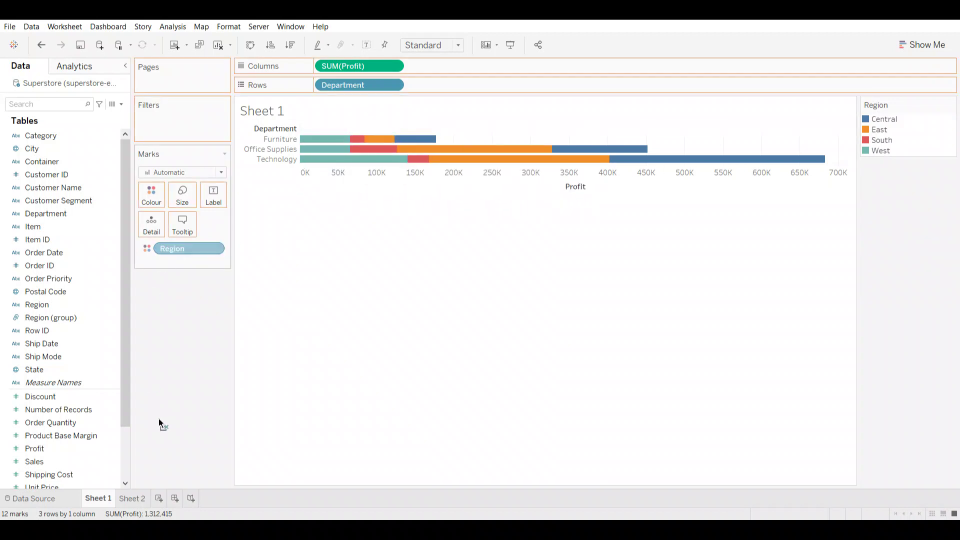
drag(94, 359, 96, 361)
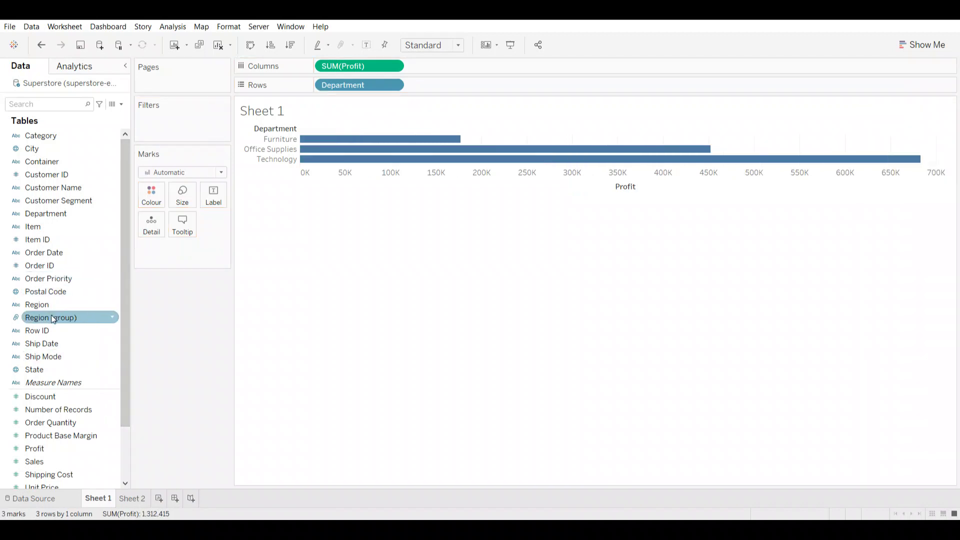
Colour the Department profit bars by Region again, and clear the whole sheet
drag(38, 309, 152, 290)
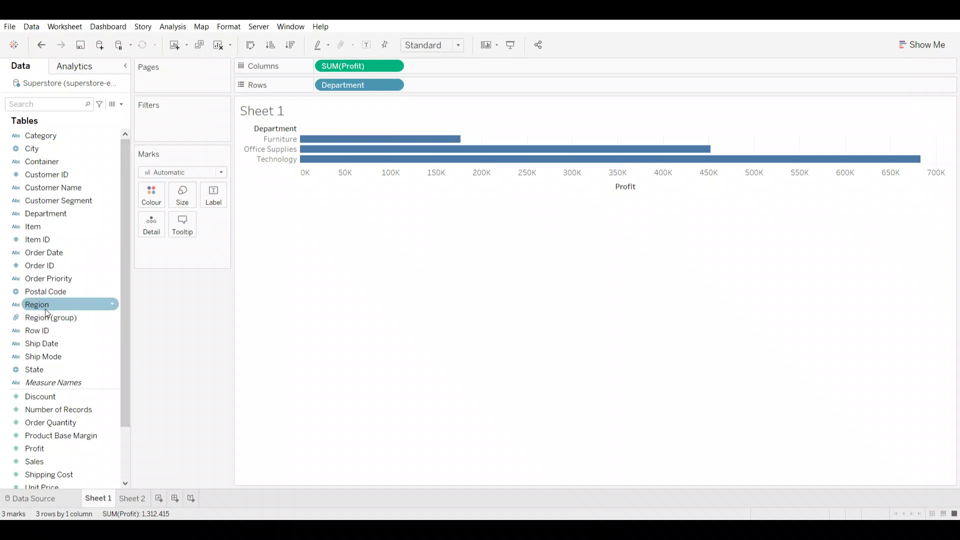
drag(39, 305, 127, 300)
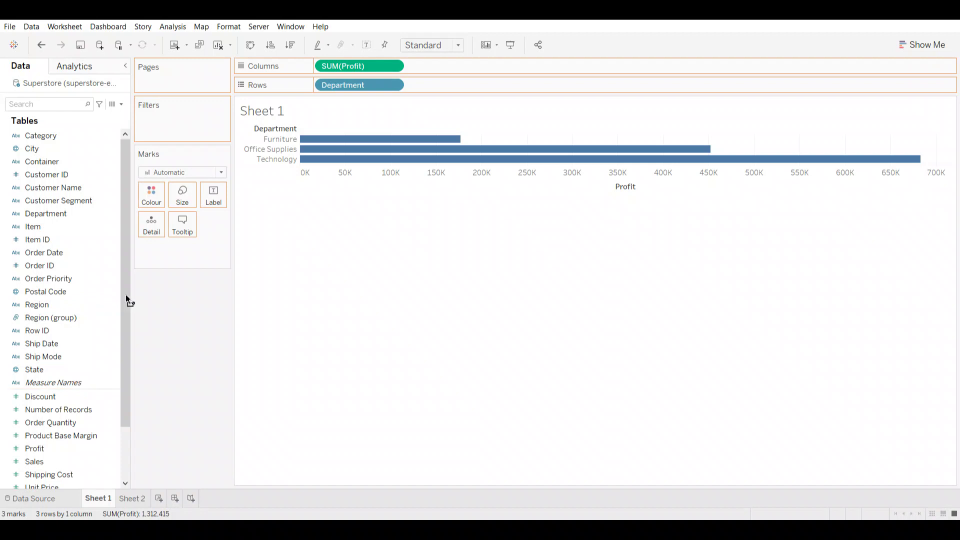
drag(351, 195, 364, 147)
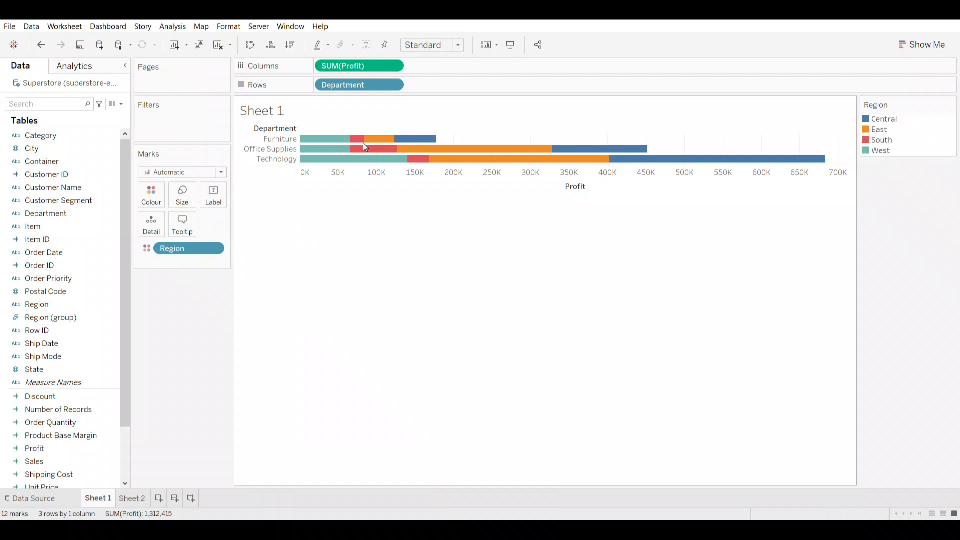
drag(195, 249, 368, 115)
click(218, 45)
Chart total Profit as a default bar on Rows, and move Profit to Columns to make the bar horizontal
click(80, 448)
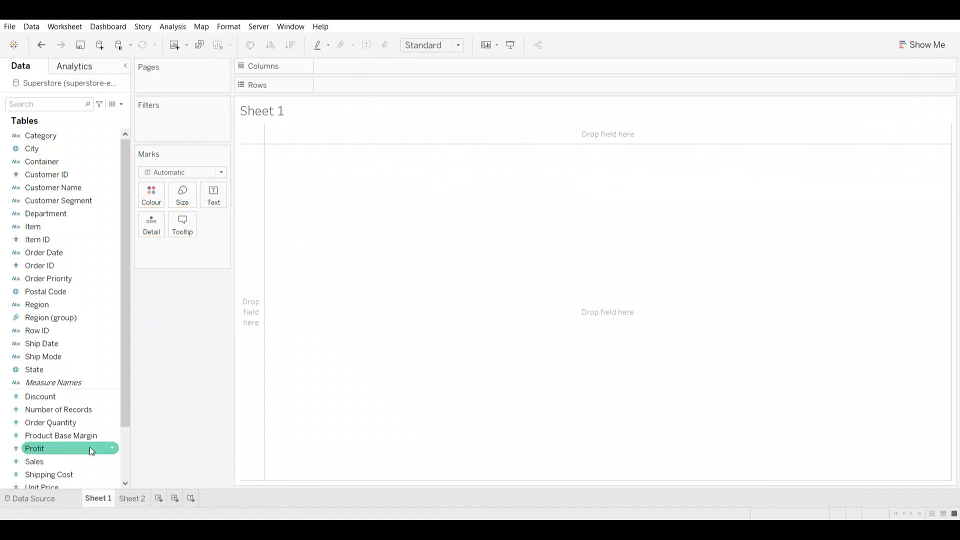
ctrl+click(67, 410)
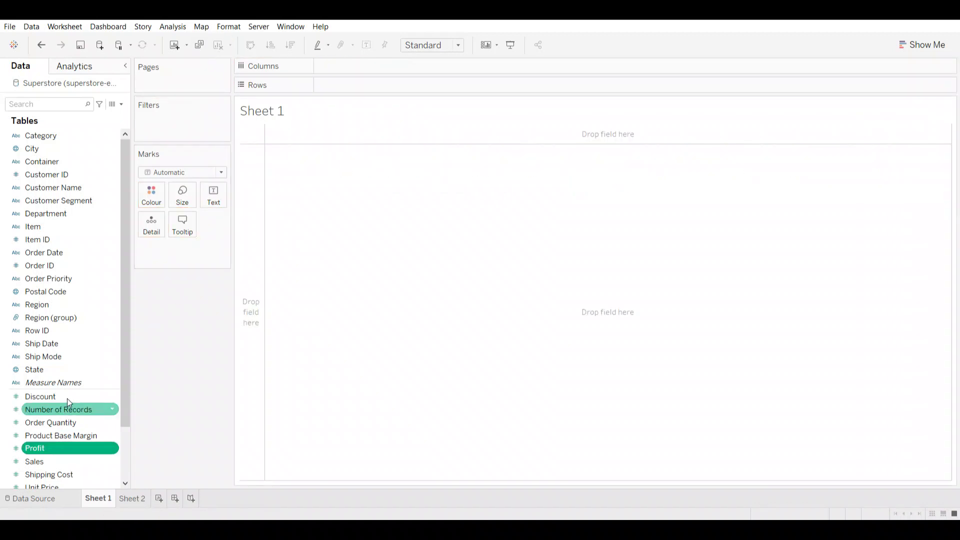
double_click(62, 449)
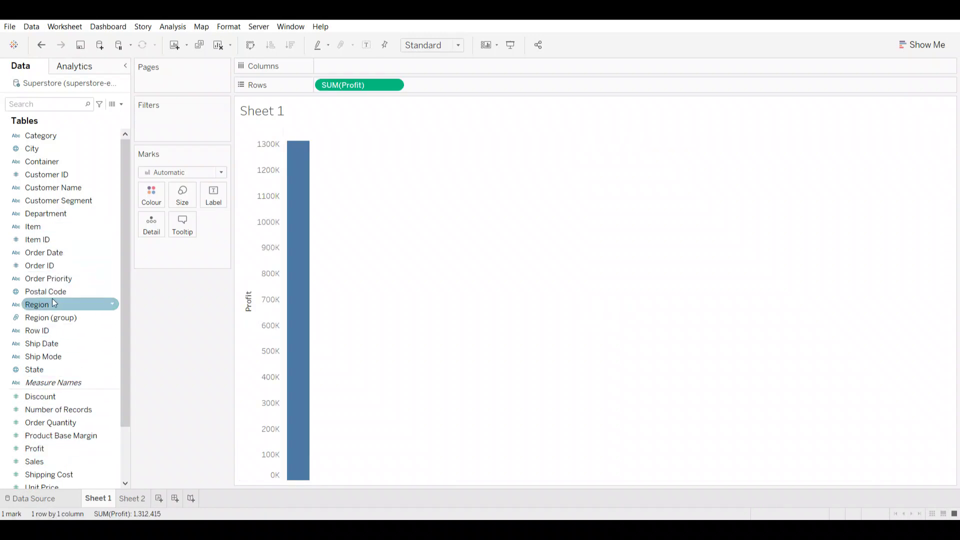
drag(48, 217, 35, 270)
drag(347, 87, 617, 131)
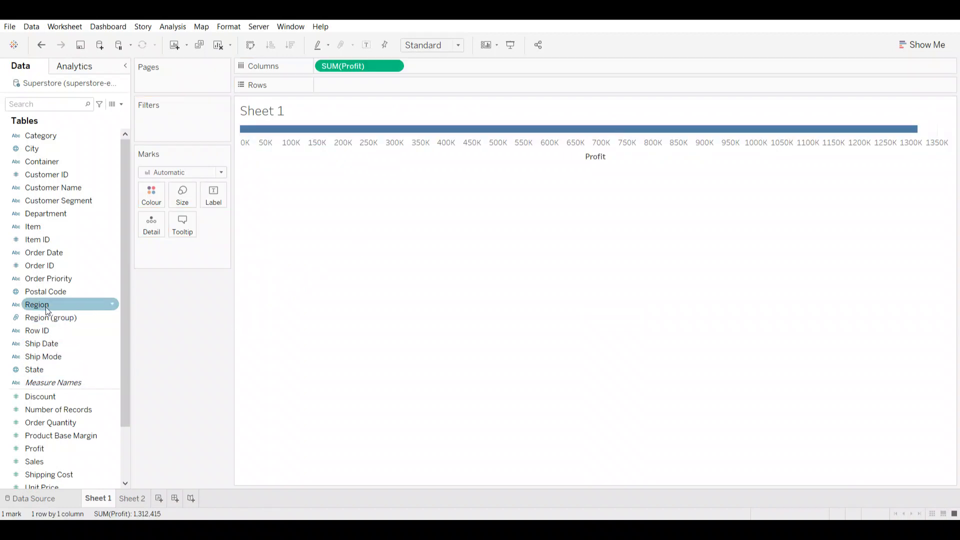
Try splitting the horizontal Profit bar by placing Region ahead of Profit on Columns, and undo the addition
drag(42, 306, 251, 239)
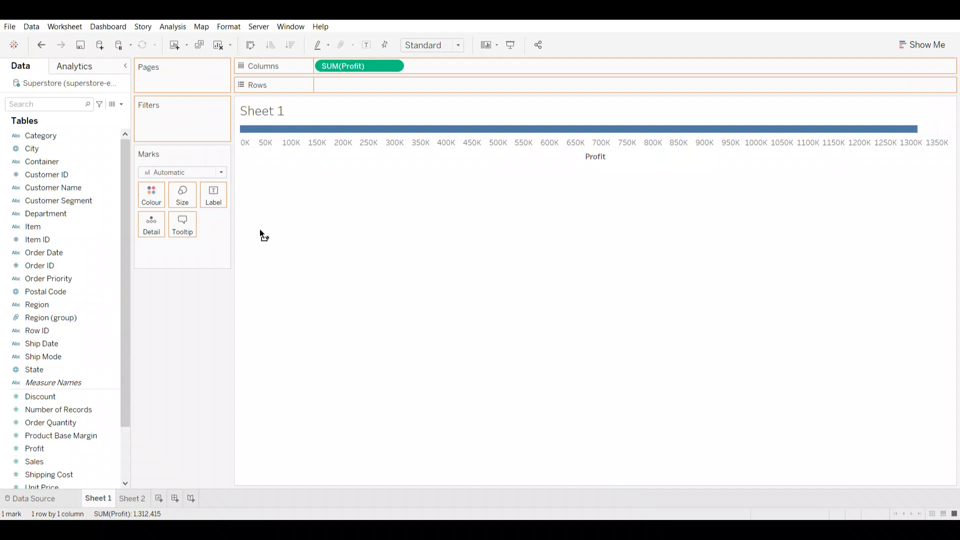
drag(278, 127, 283, 120)
drag(787, 116, 898, 131)
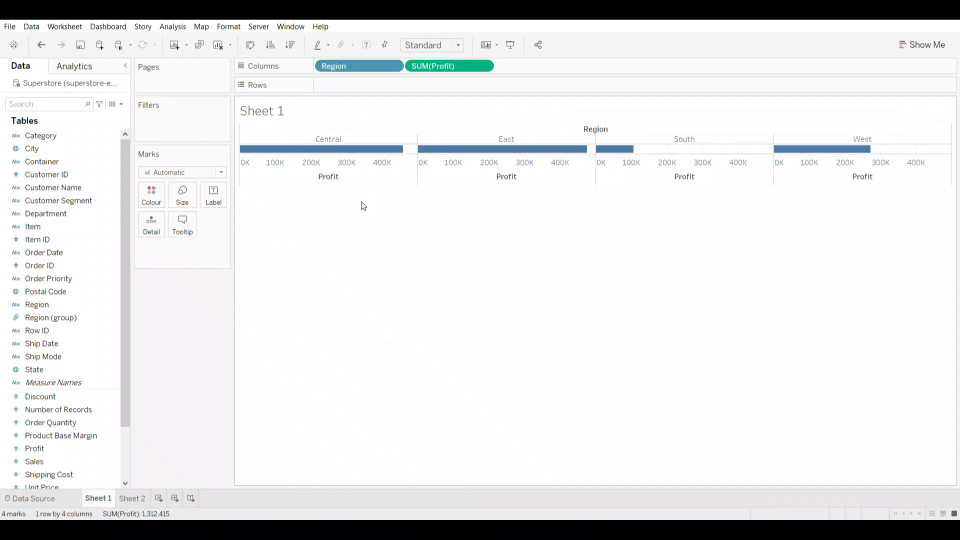
key(ctrl+z)
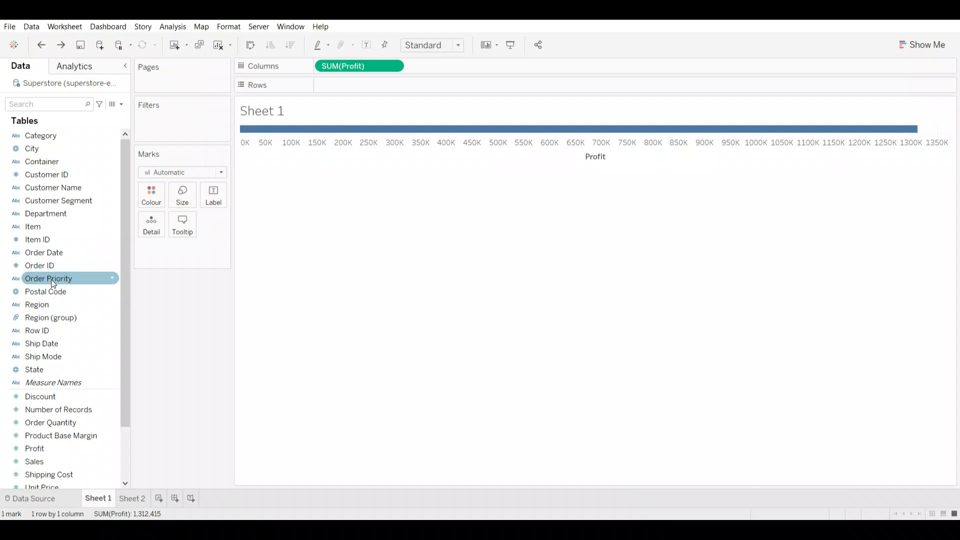
Try different placements for Department around the Profit bar in the view, and cancel without adding it
drag(50, 214, 267, 167)
drag(252, 134, 655, 116)
drag(922, 134, 241, 149)
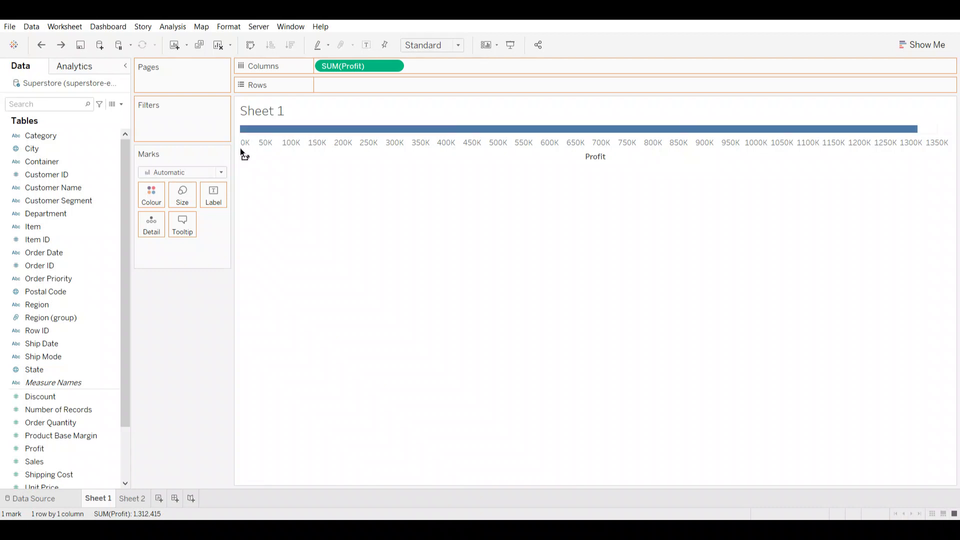
drag(275, 106, 284, 143)
drag(228, 161, 71, 371)
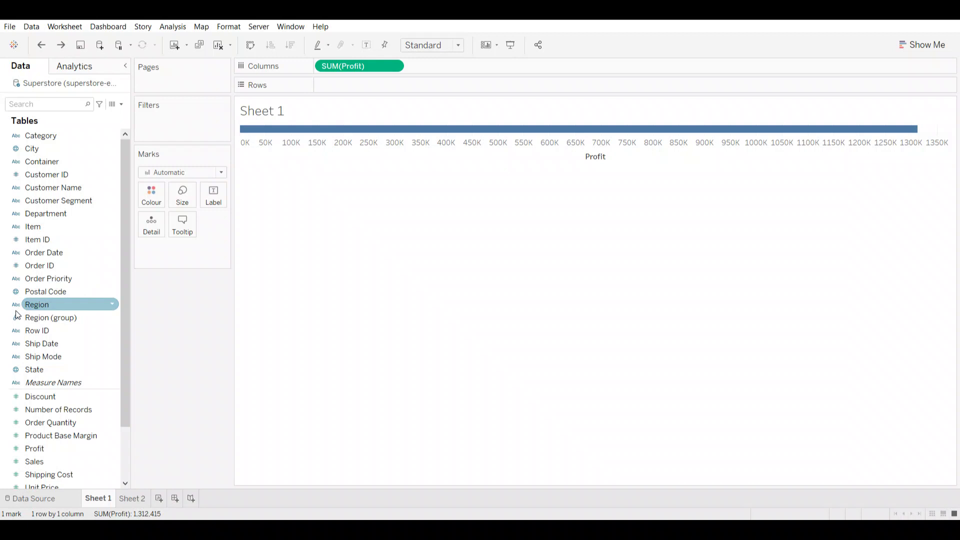
Place Department at the start of the horizontal Profit bar to split it on Rows, and clear the sheet
click(31, 214)
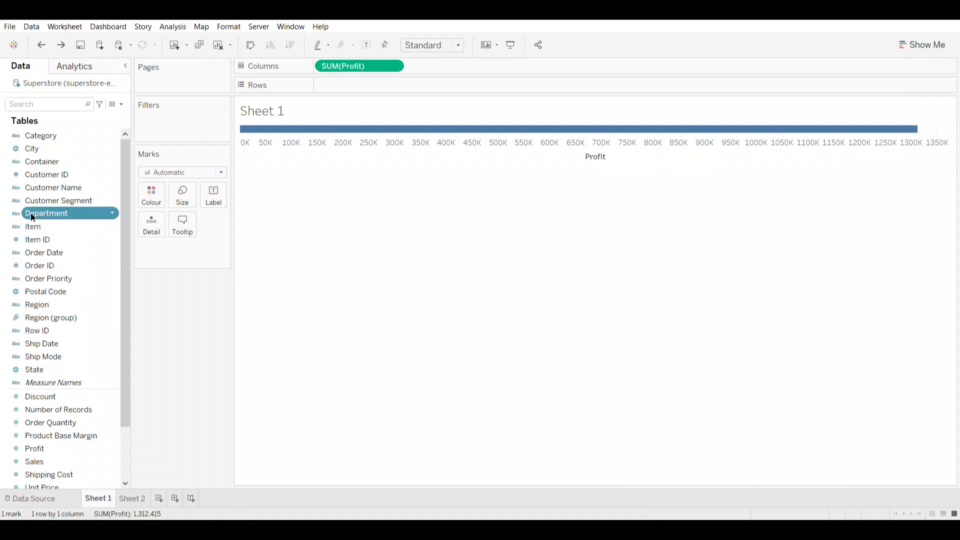
drag(31, 213, 242, 130)
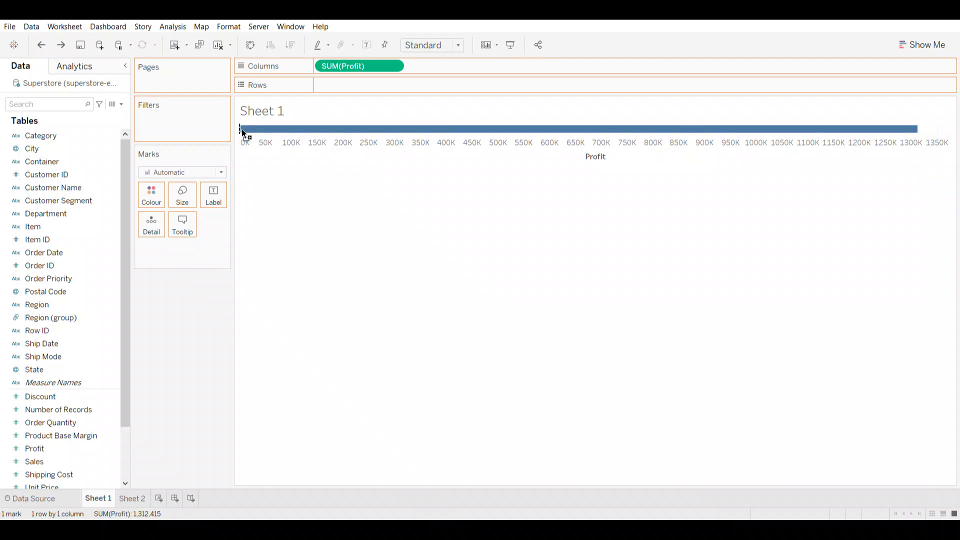
drag(244, 131, 244, 131)
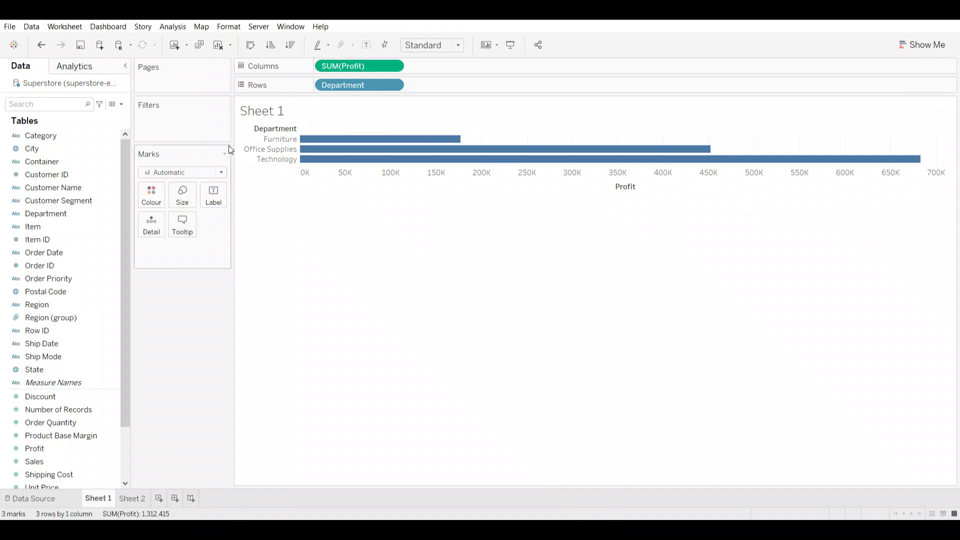
click(219, 45)
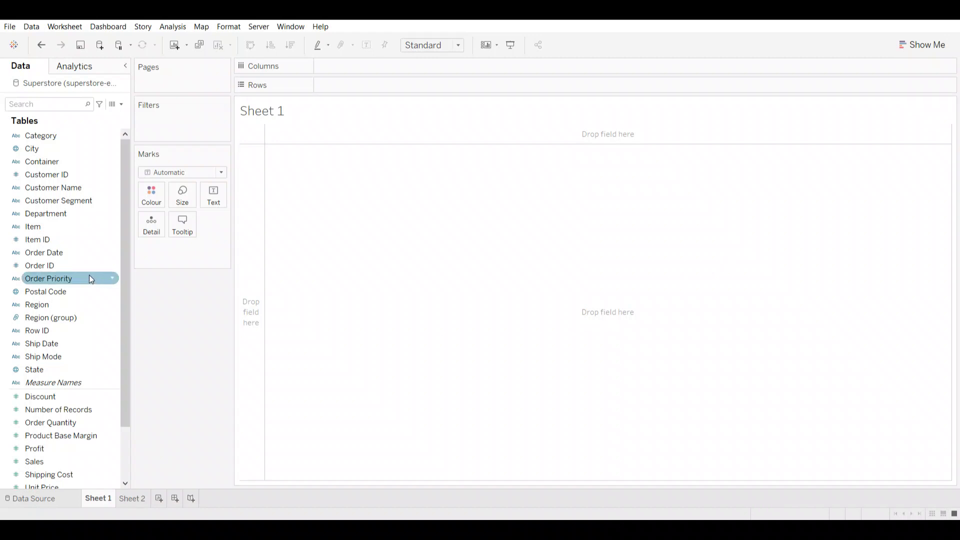
Select Region and Profit together, place both in the view as a text table, and clear the sheet
click(70, 305)
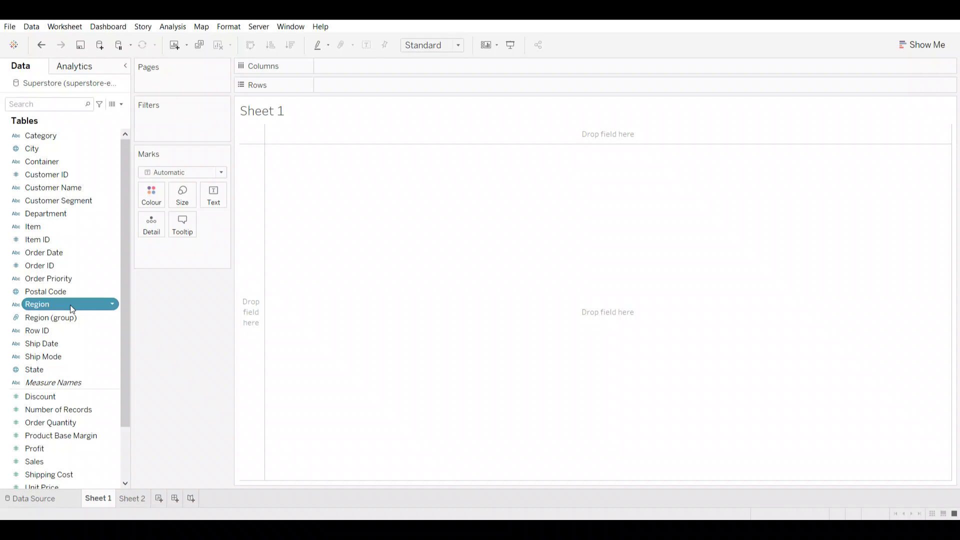
ctrl+click(63, 448)
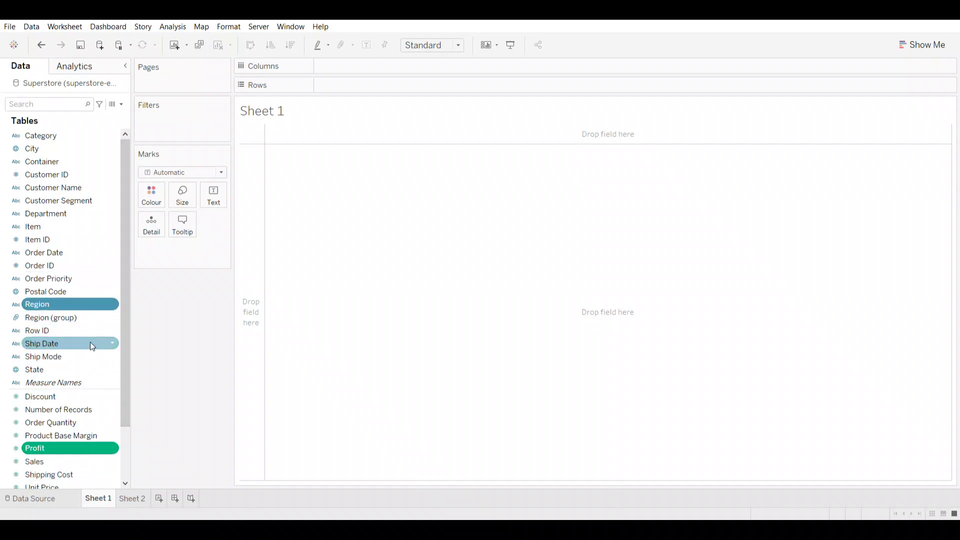
drag(78, 304, 455, 255)
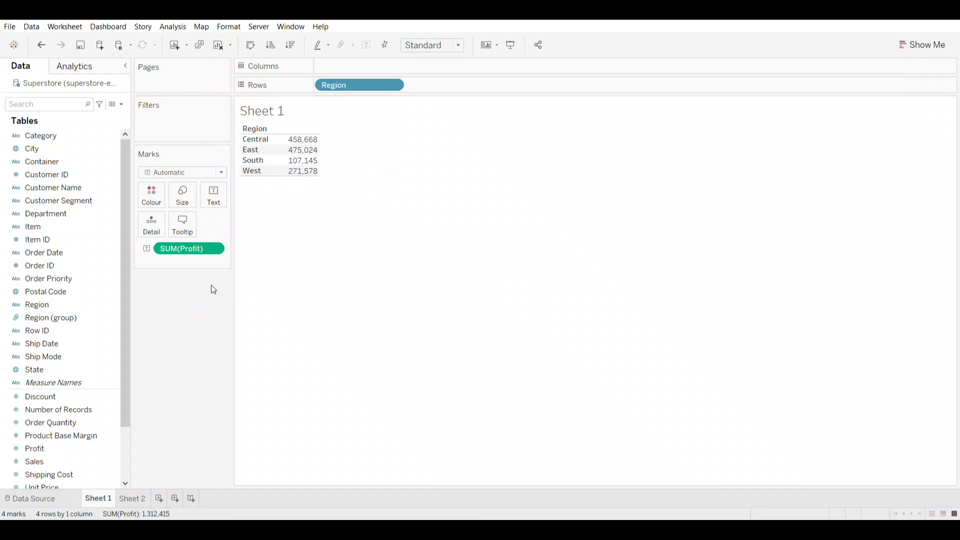
key(alt+shift+BackSpace)
Build the text table again by selecting Profit first and adding Region to the selection, and clear the sheet
click(47, 450)
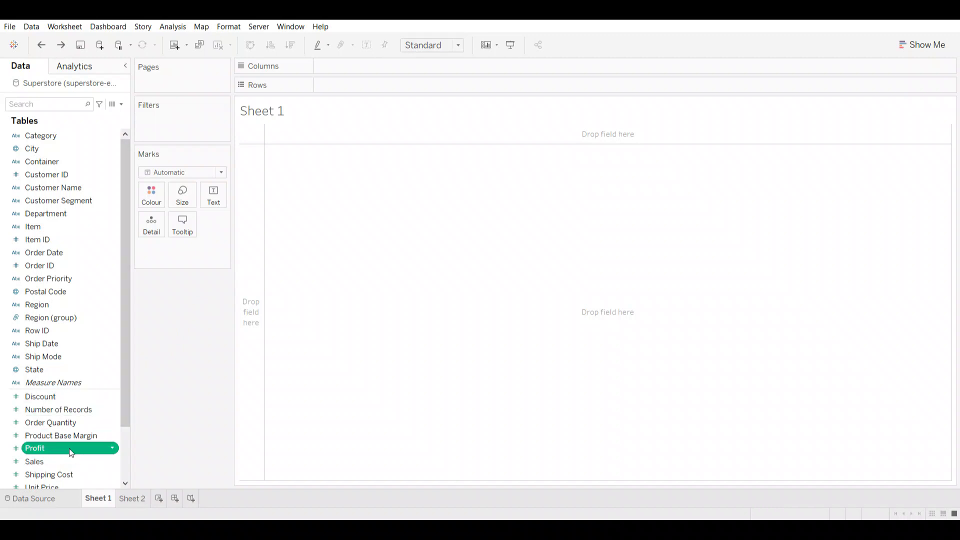
ctrl+click(85, 308)
drag(86, 310, 468, 239)
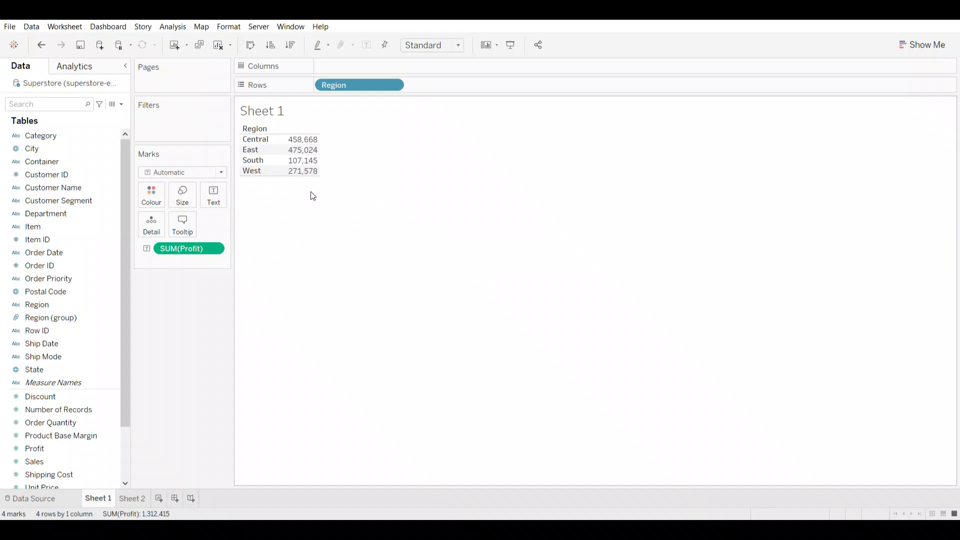
click(216, 49)
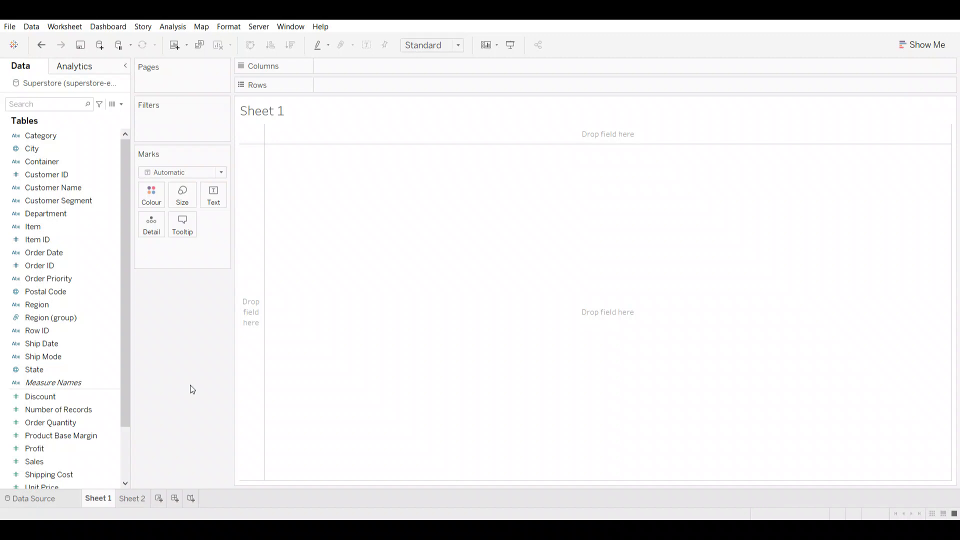
Chart Profit by Department and Region as horizontal bars using Show Me, and undo the chart
click(54, 448)
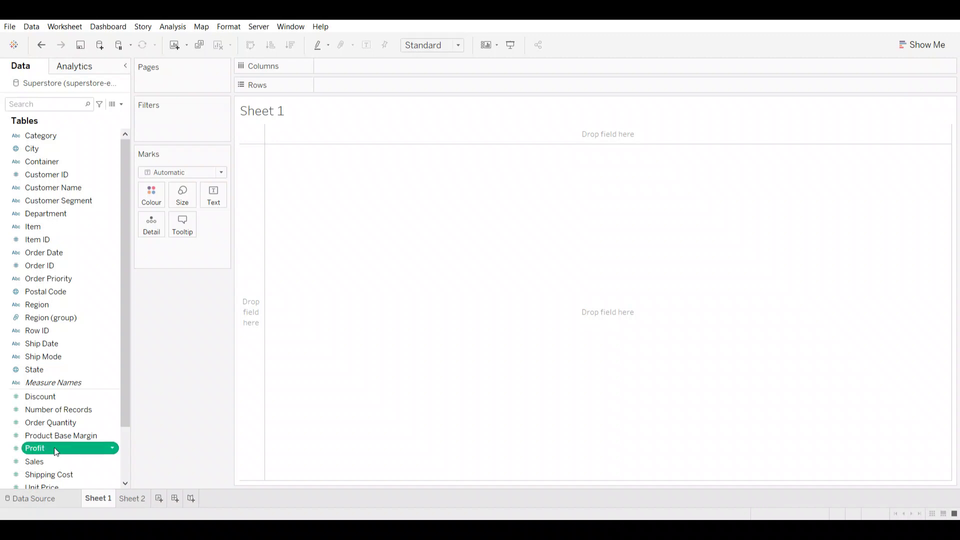
ctrl+click(54, 305)
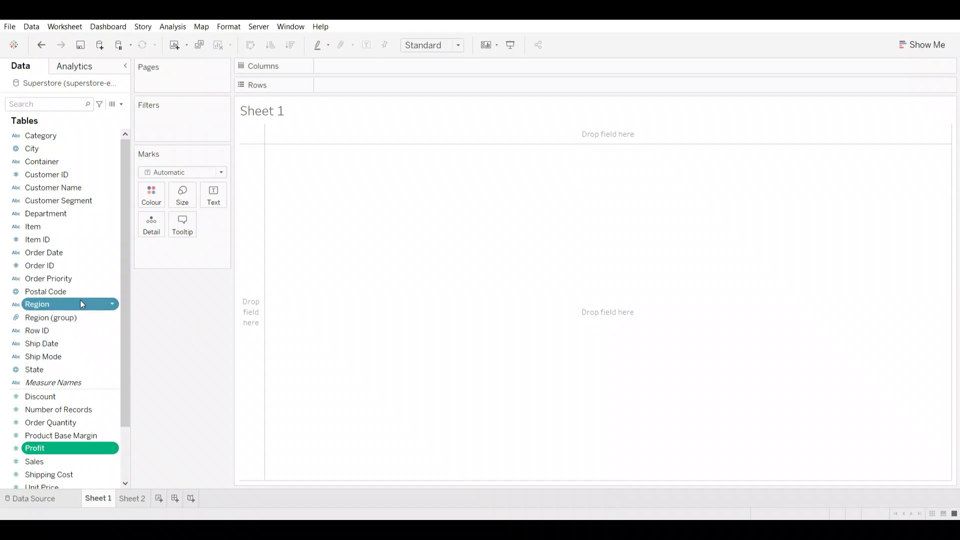
ctrl+click(62, 215)
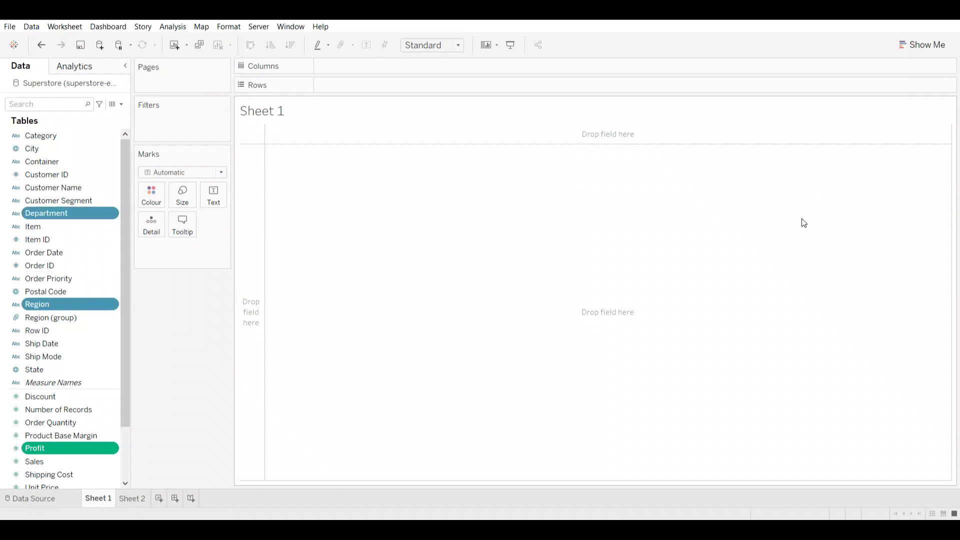
click(923, 45)
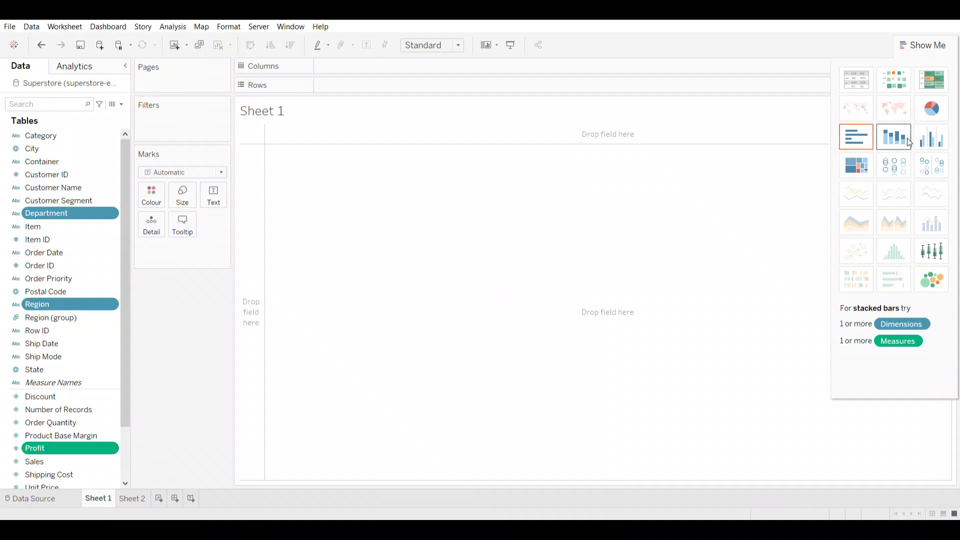
click(863, 141)
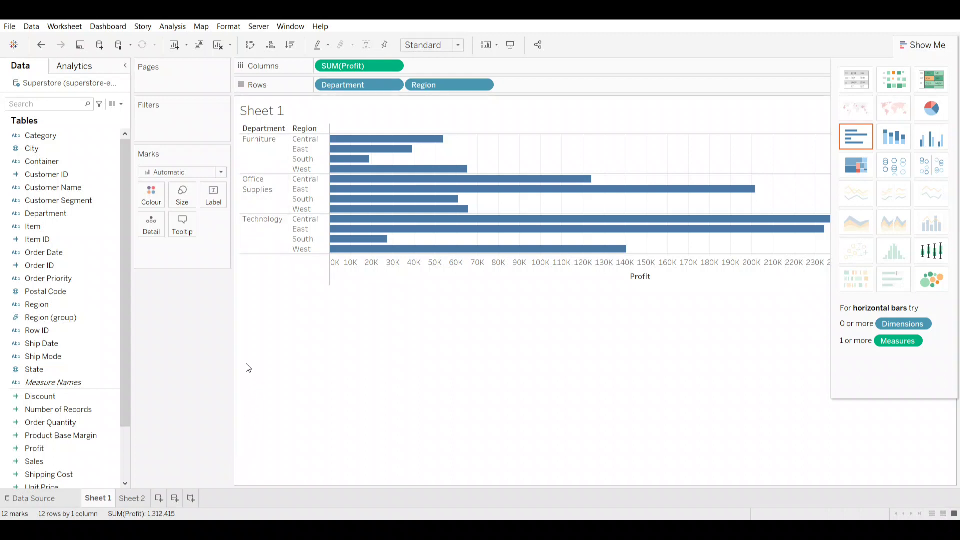
key(ctrl+z)
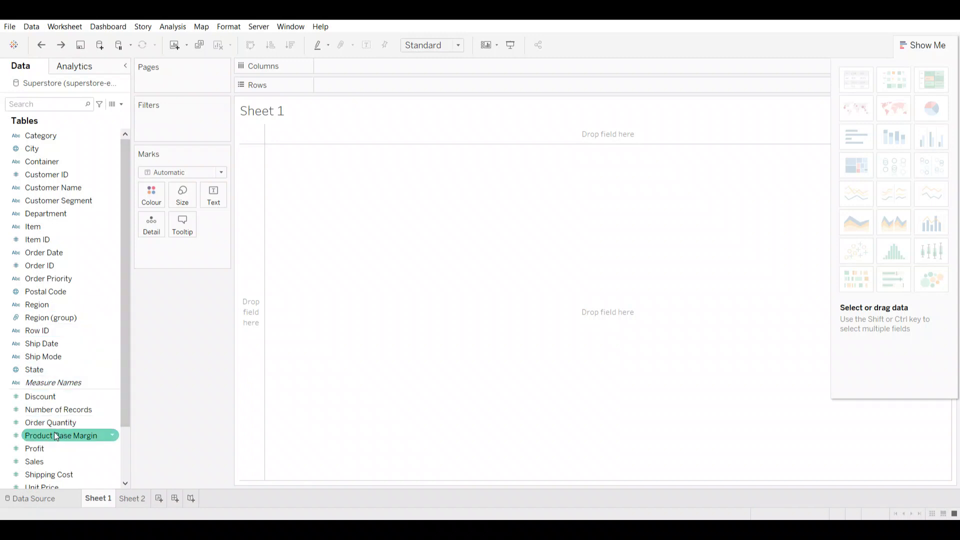
Chart Profit, Region and Department as stacked bars using Show Me, and undo back to an empty sheet
ctrl+click(69, 322)
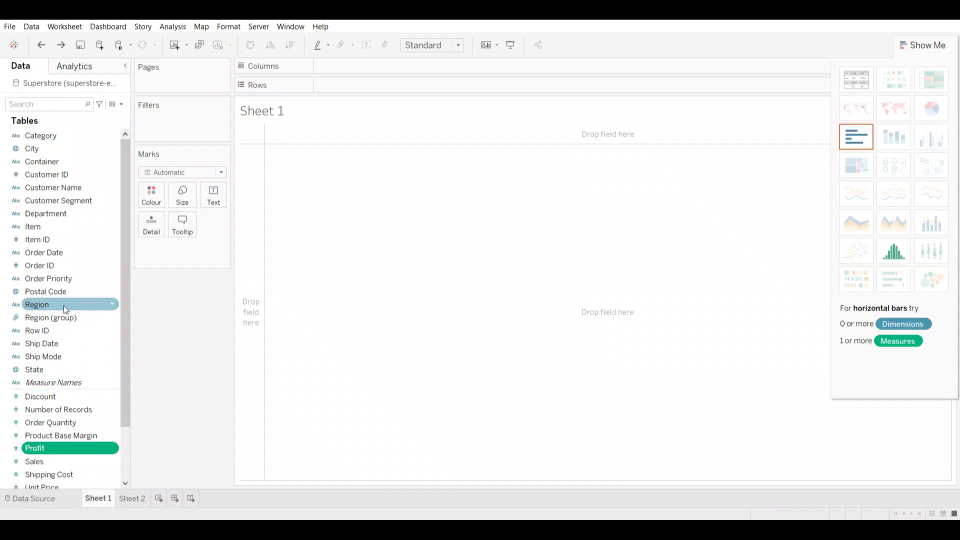
click(64, 305)
ctrl+click(53, 214)
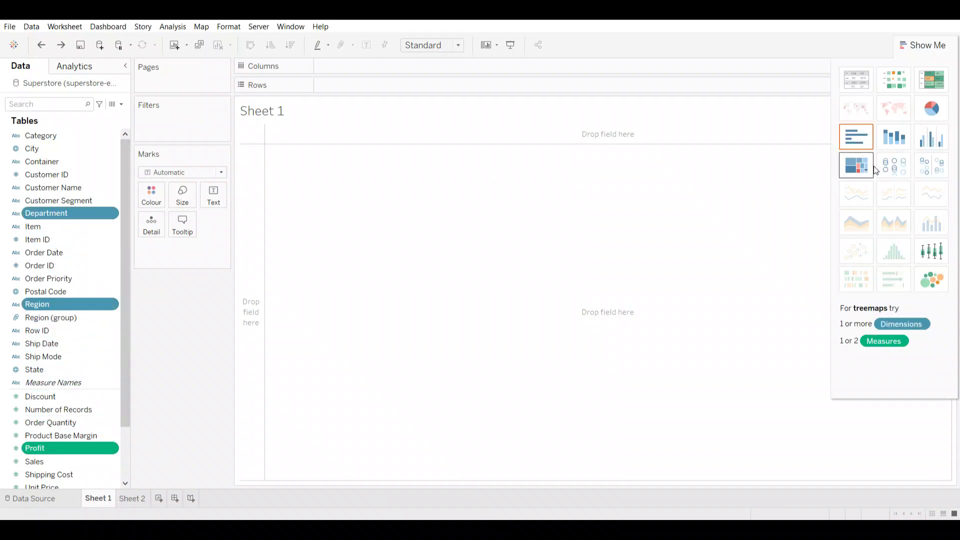
click(890, 139)
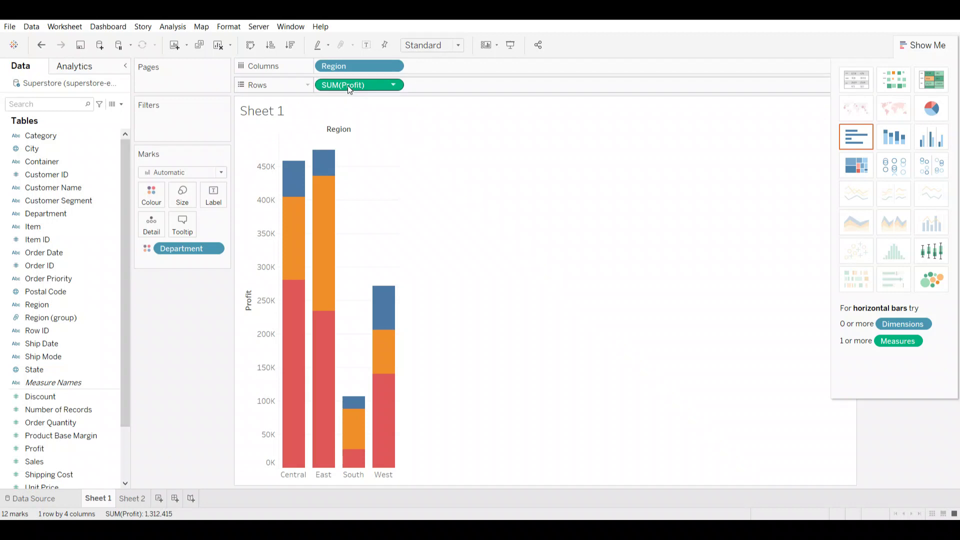
key(ctrl+z)
key(ctrl+z)
key(ctrl+z)
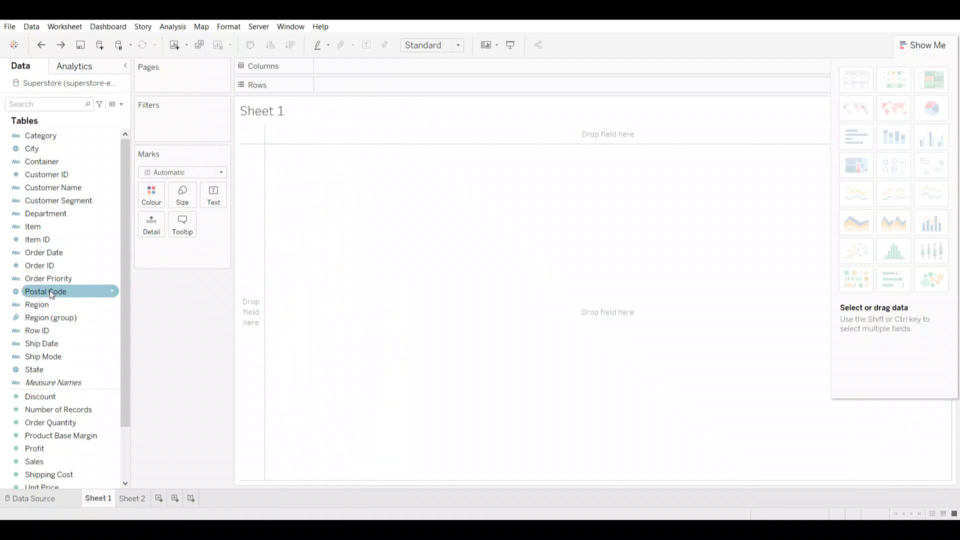
Add Region, Department and Profit one at a time with default placement to form a crosstab, undo them all, and close Show Me
double_click(40, 306)
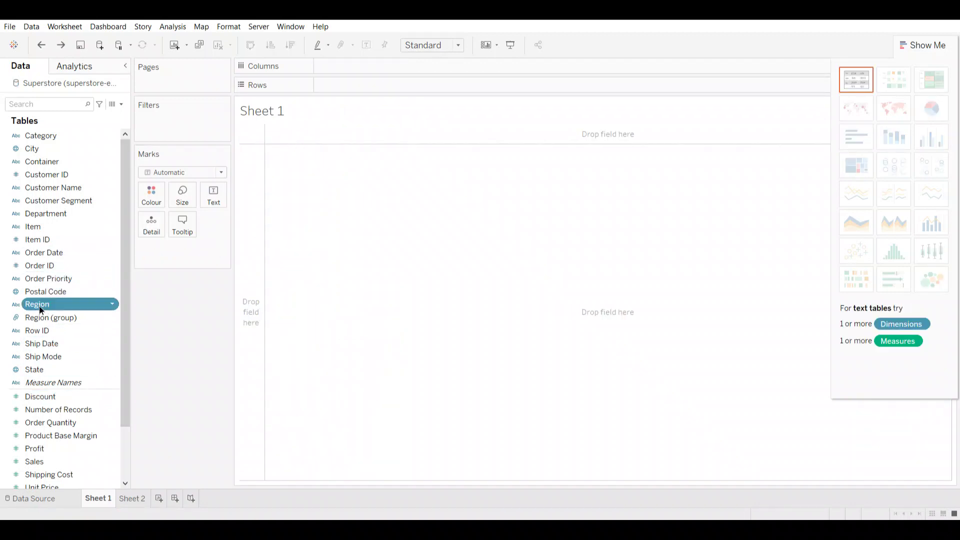
double_click(50, 215)
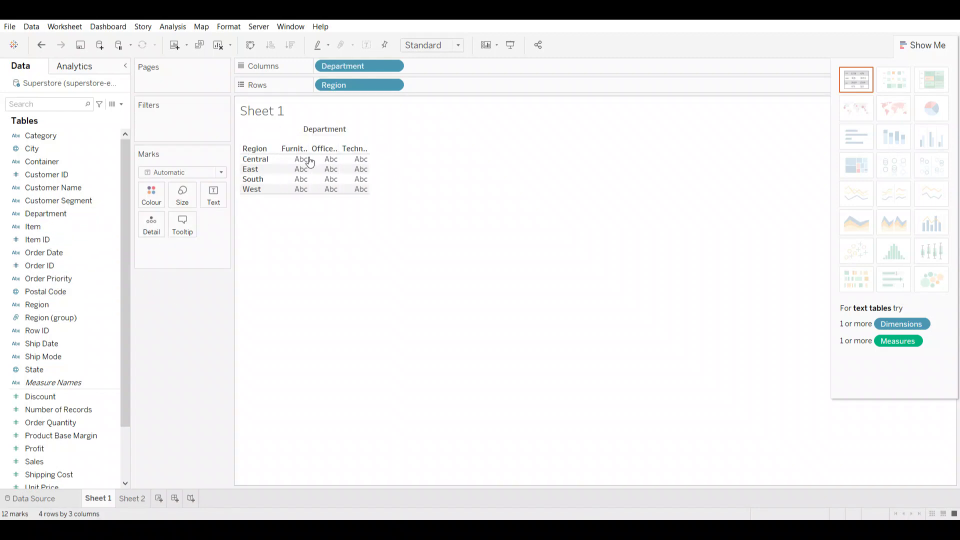
double_click(35, 449)
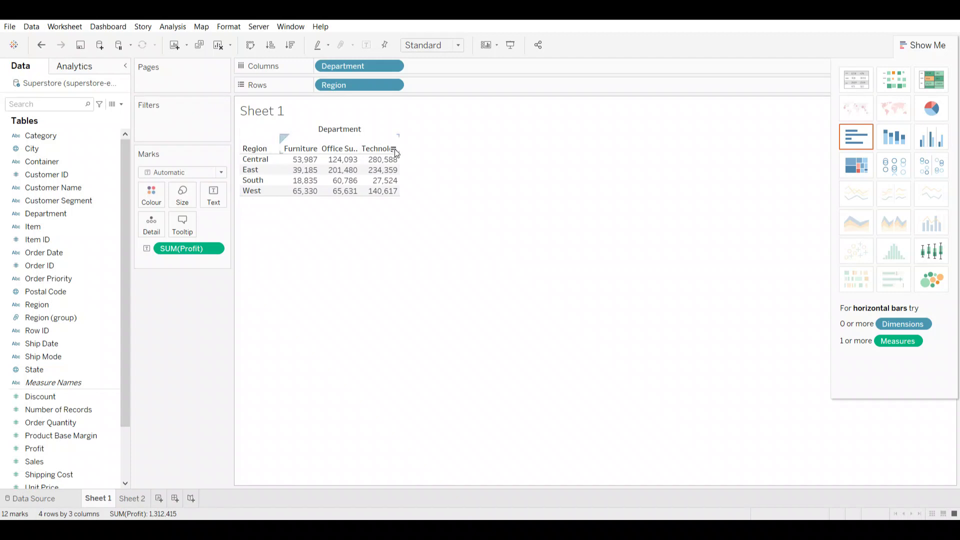
mouse_move(301, 153)
key(ctrl+z)
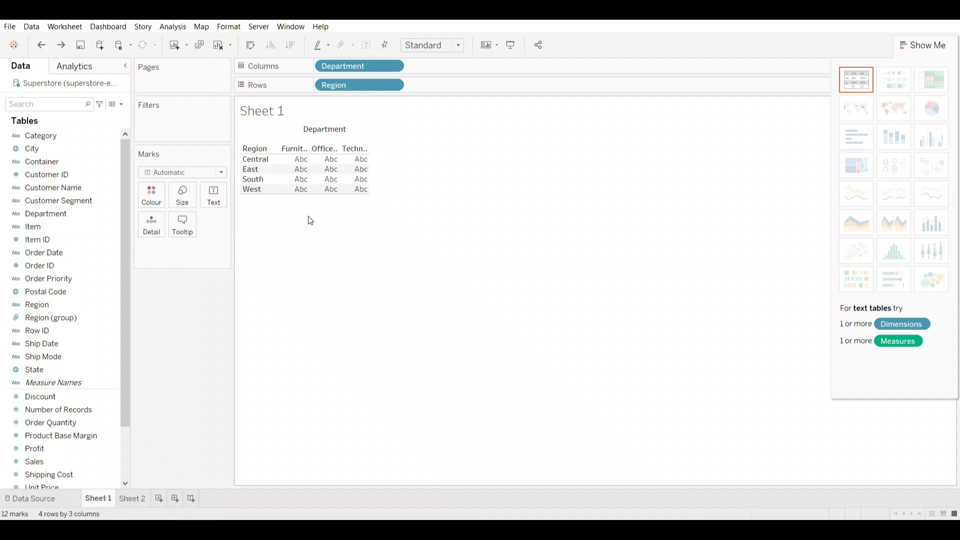
key(ctrl+z)
key(ctrl+z)
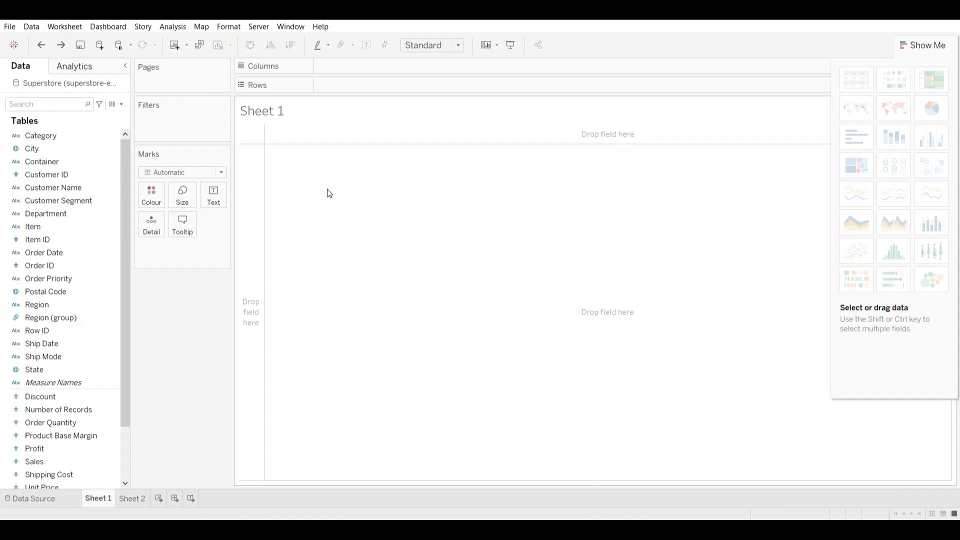
click(922, 45)
click(89, 225)
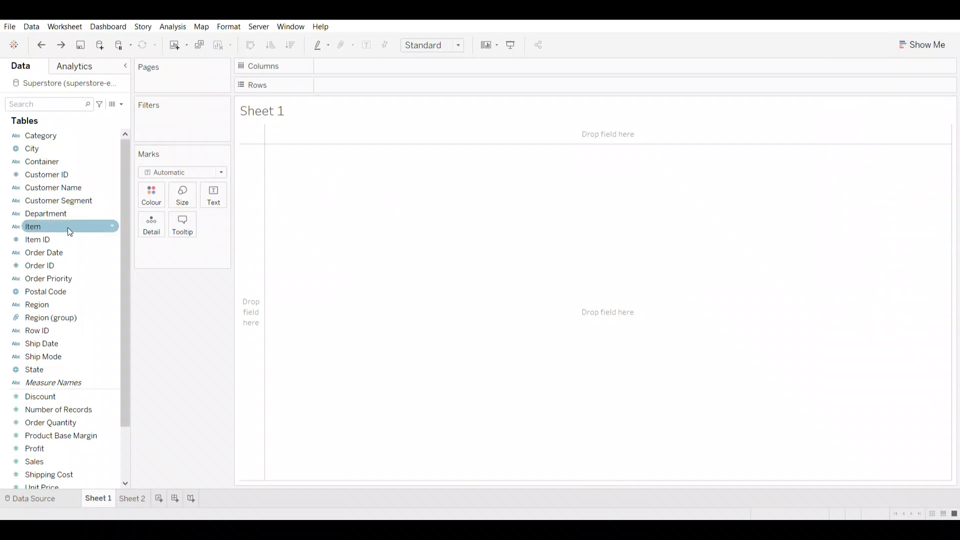
click(40, 448)
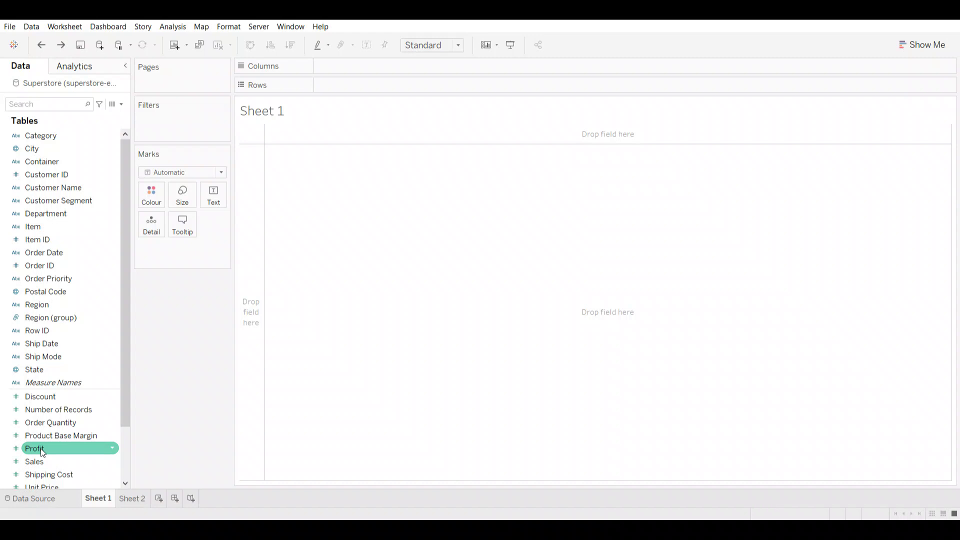
click(62, 240)
click(61, 265)
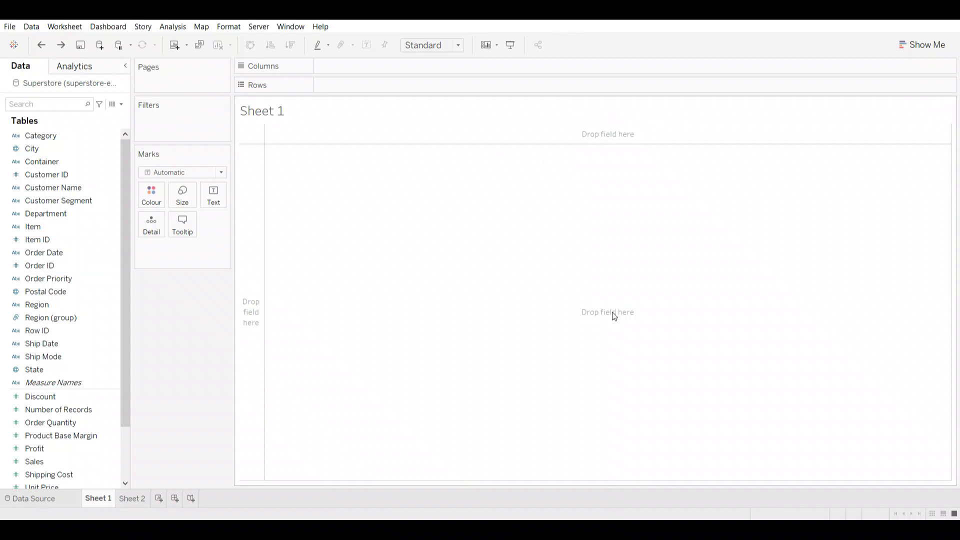
click(94, 424)
click(39, 450)
click(40, 458)
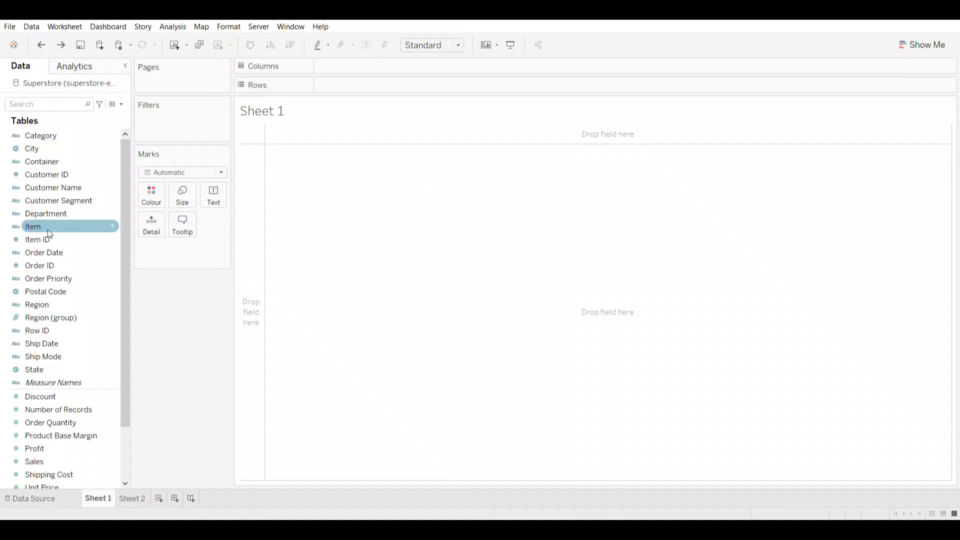
Chart Profit by Order Date as horizontal bars using Show Me, close Show Me, and undo the chart
click(32, 450)
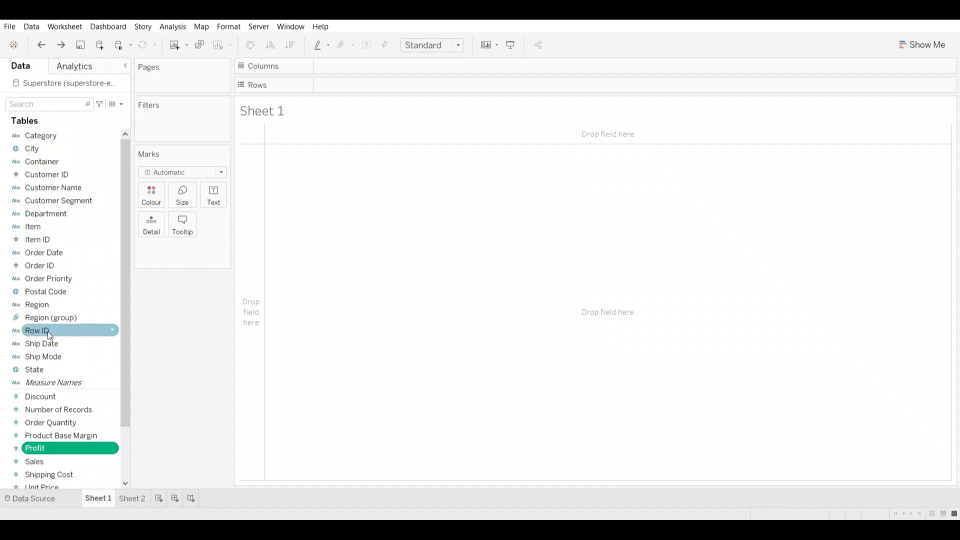
ctrl+click(62, 252)
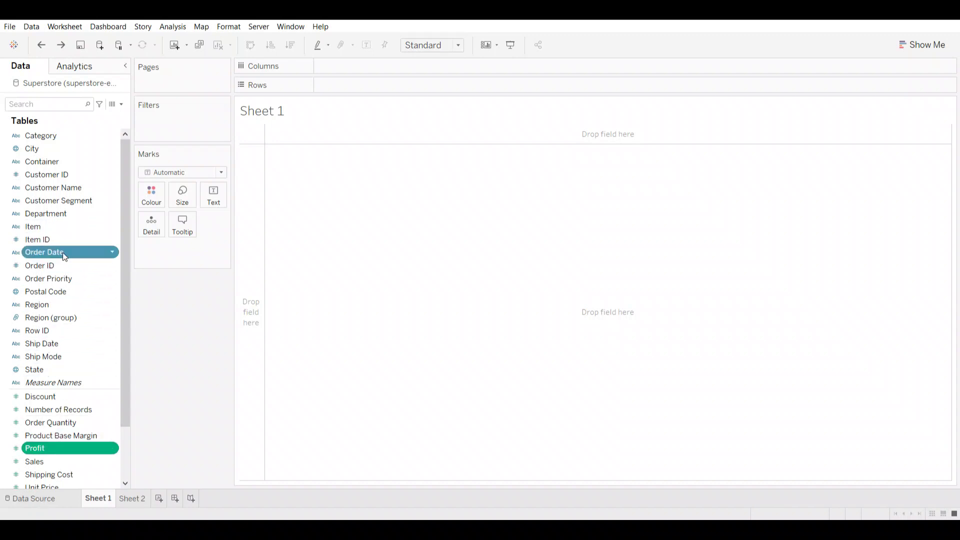
click(922, 45)
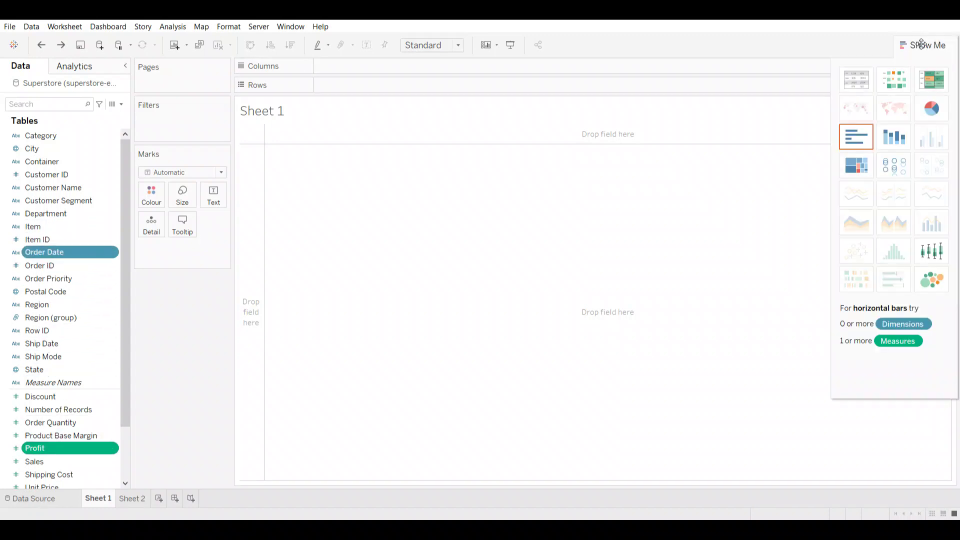
click(860, 146)
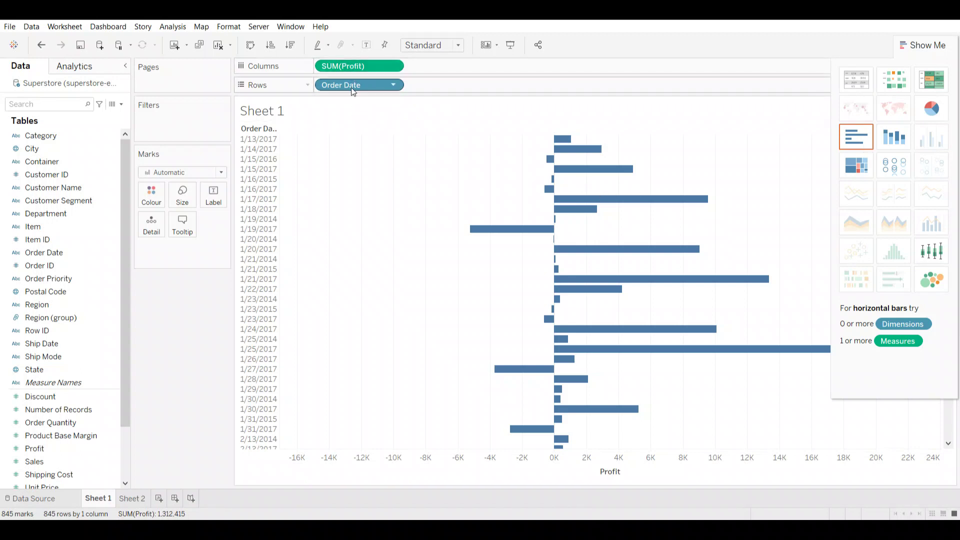
mouse_move(529, 434)
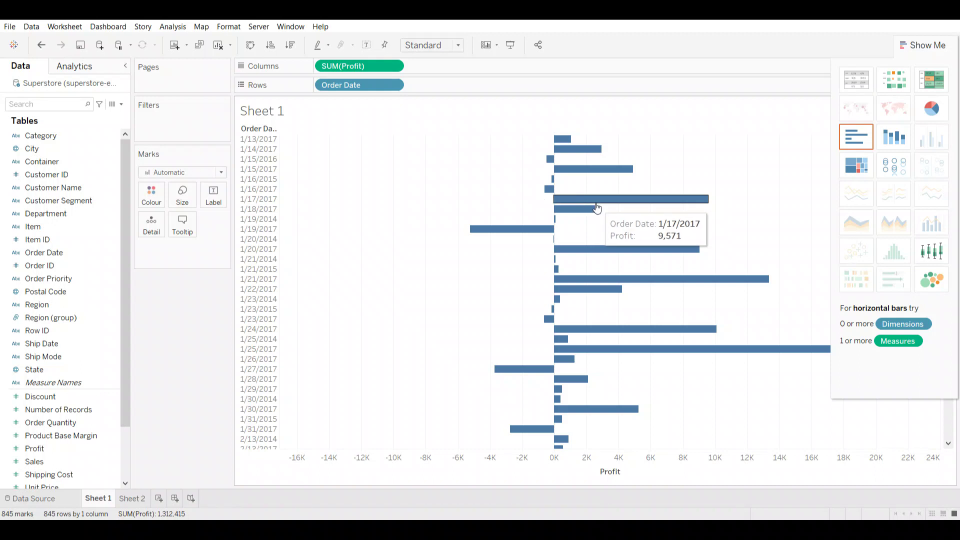
click(915, 46)
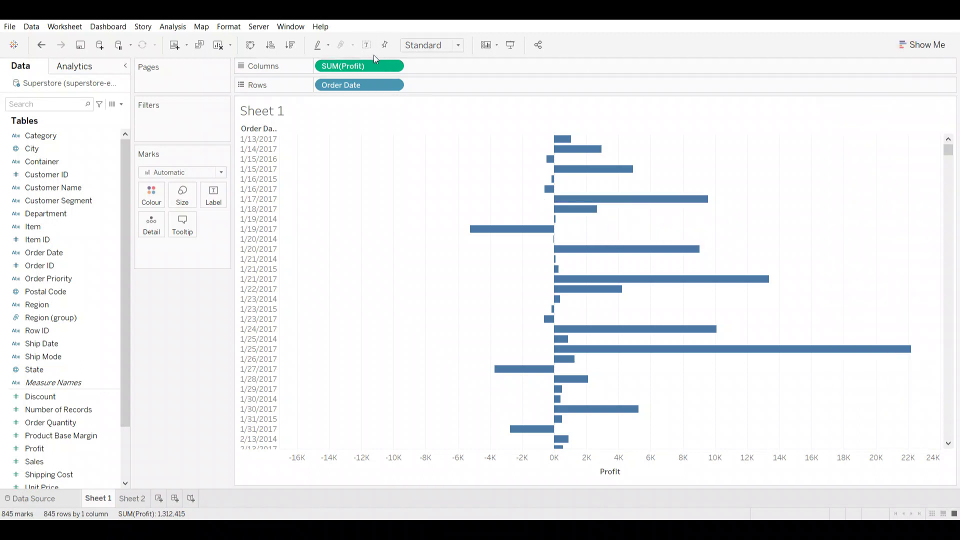
key(ctrl+z)
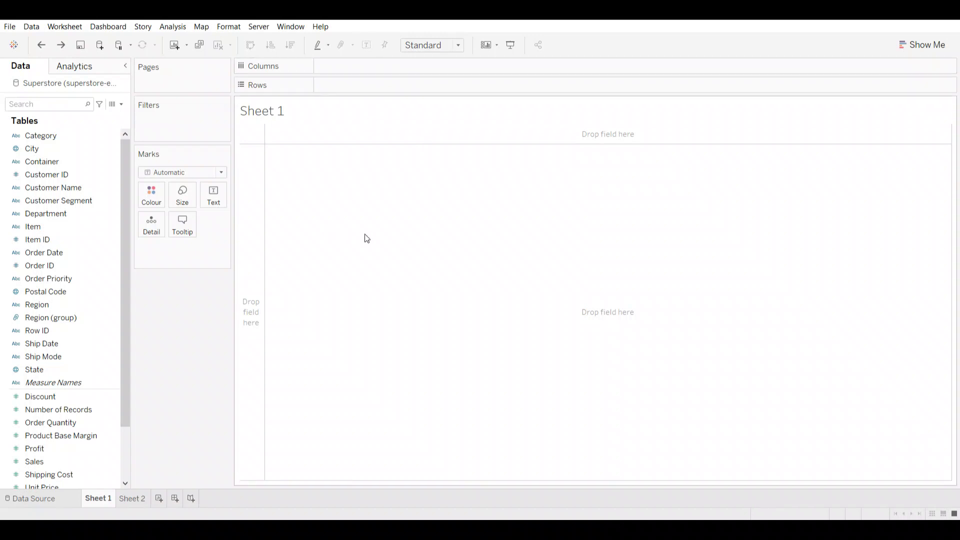
Chart total Profit as a default bar on Rows, and change the Order Date field's data type to Date
double_click(52, 451)
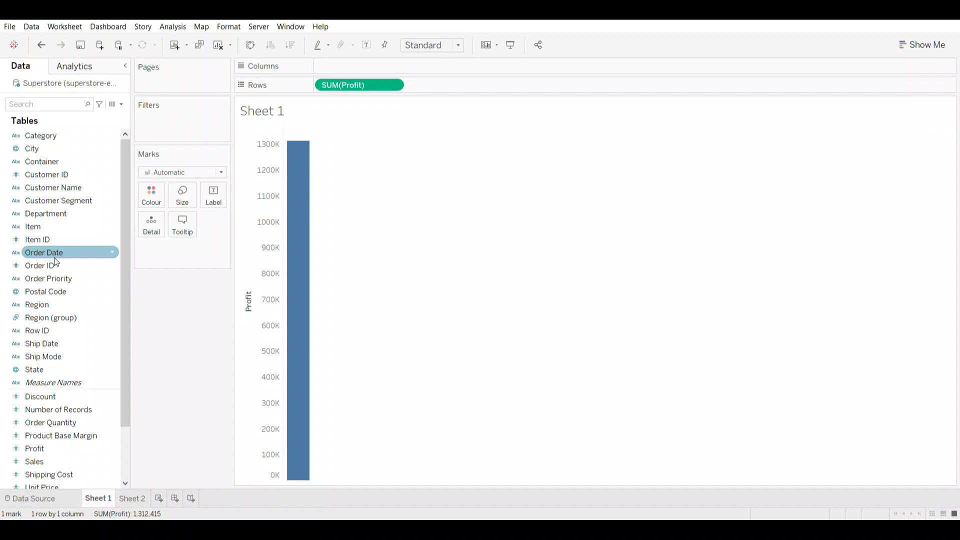
drag(54, 257, 65, 256)
click(116, 255)
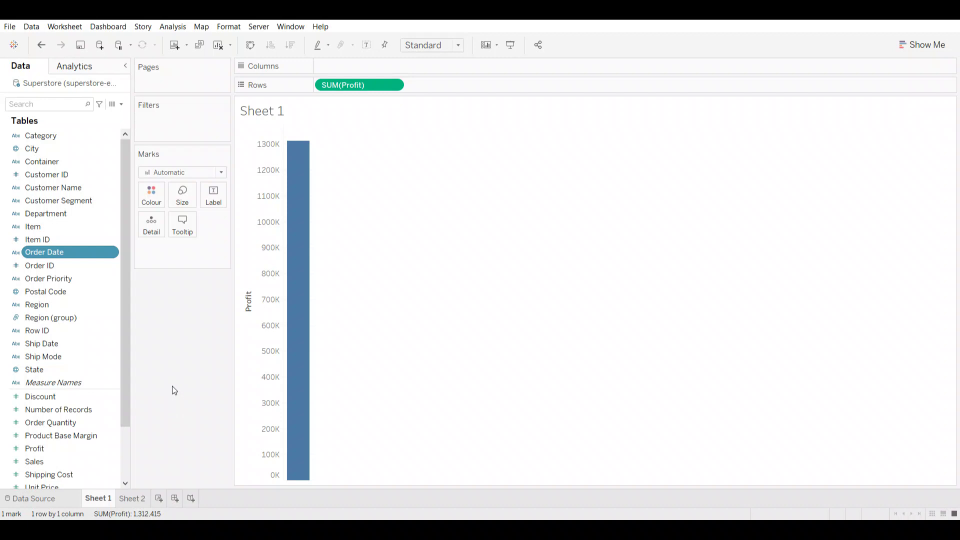
click(242, 419)
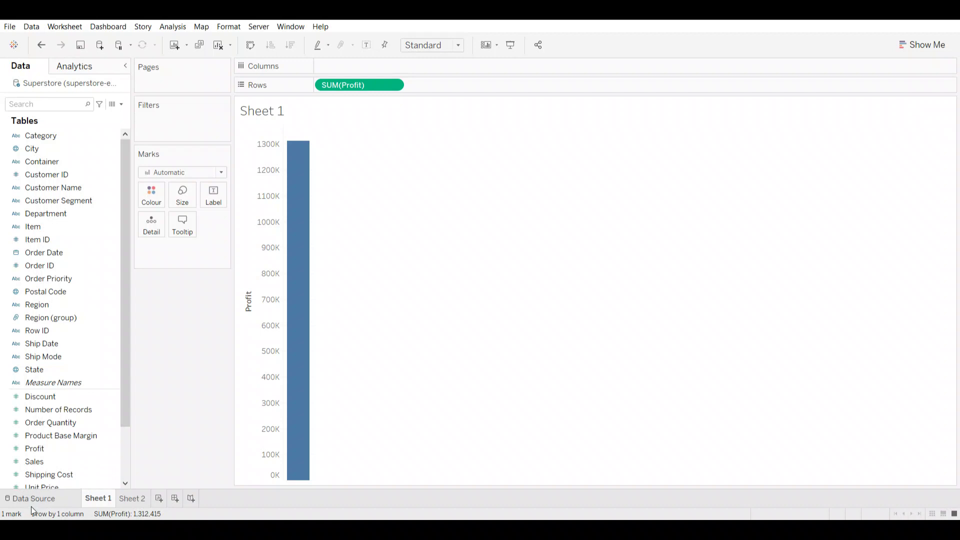
Place Order Date on Columns to chart Profit as a line by year, and drill down to quarters
click(29, 252)
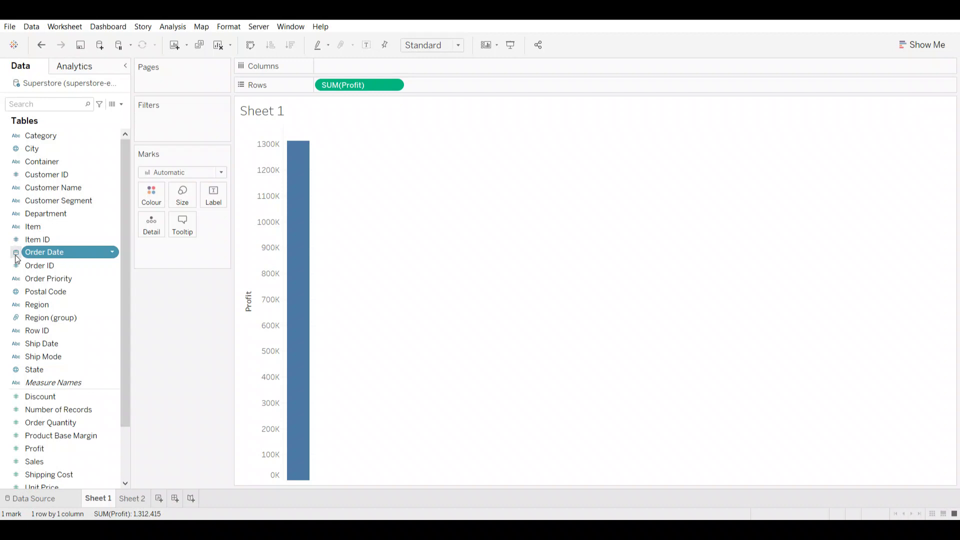
drag(58, 253, 348, 67)
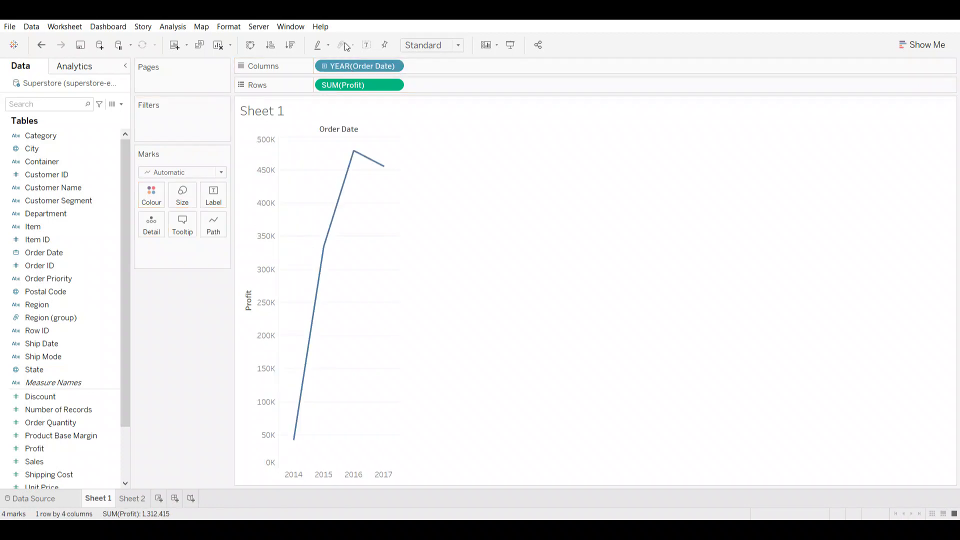
click(325, 66)
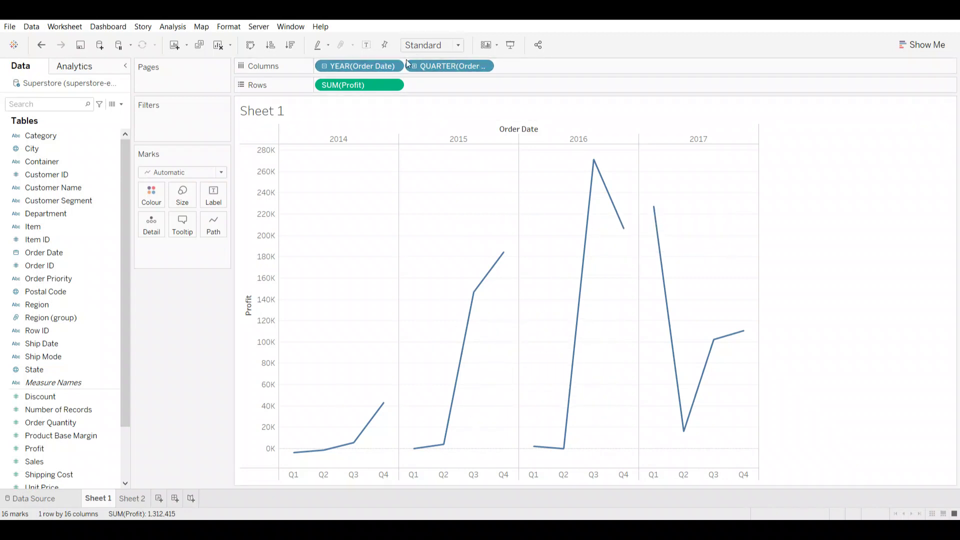
Remove the year of Order Date from Columns and convert the quarter to a continuous quarterly timeline
drag(374, 65, 232, 320)
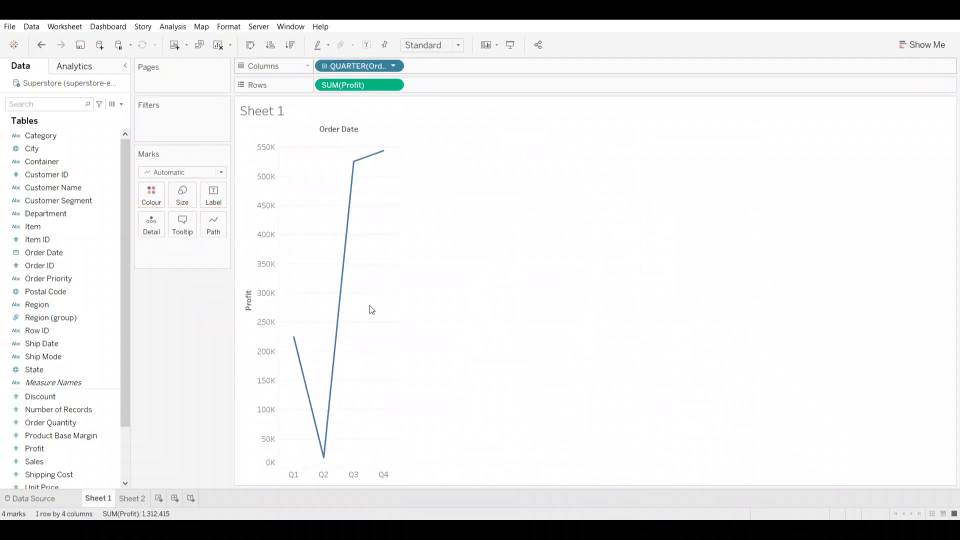
click(349, 305)
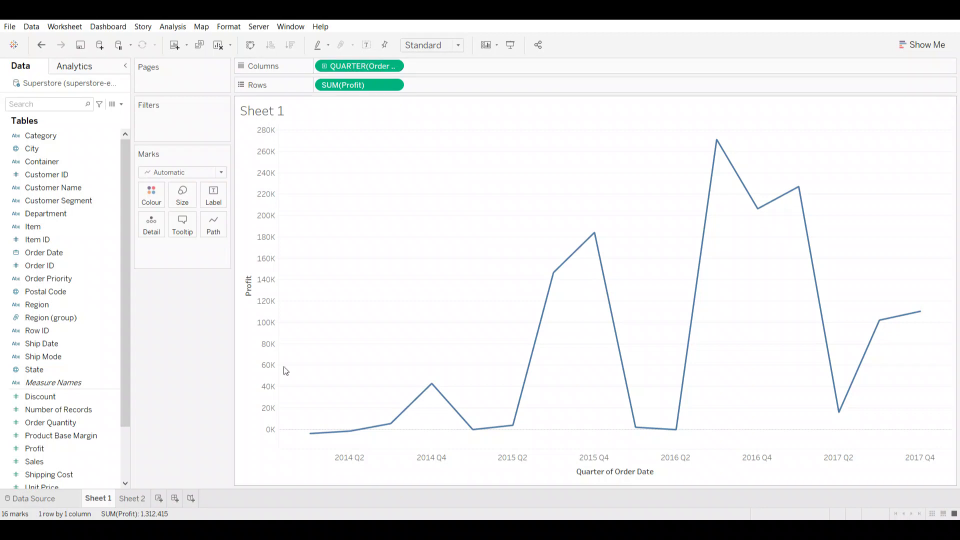
mouse_move(625, 380)
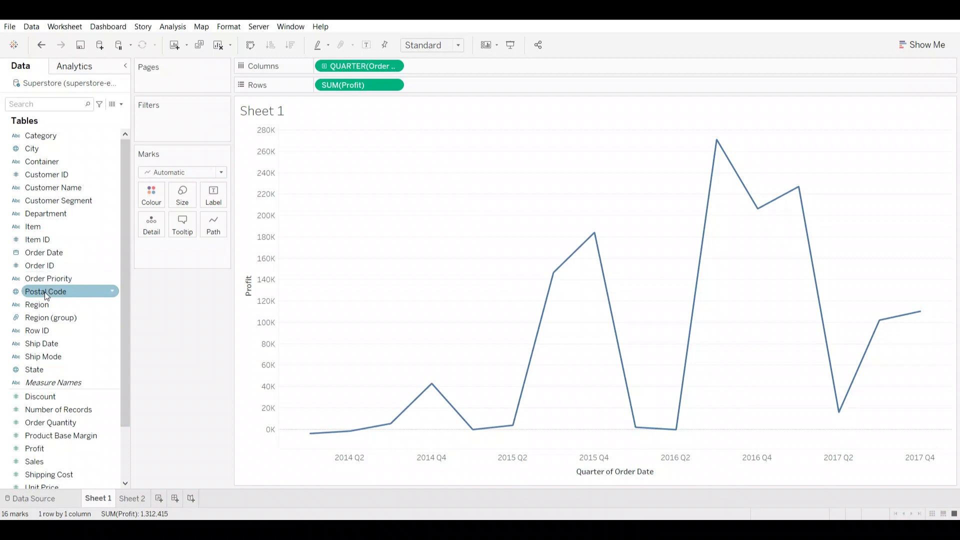
Add Region to the middle of the line chart to colour the Profit lines, and remove it from the Marks card
drag(46, 312, 255, 288)
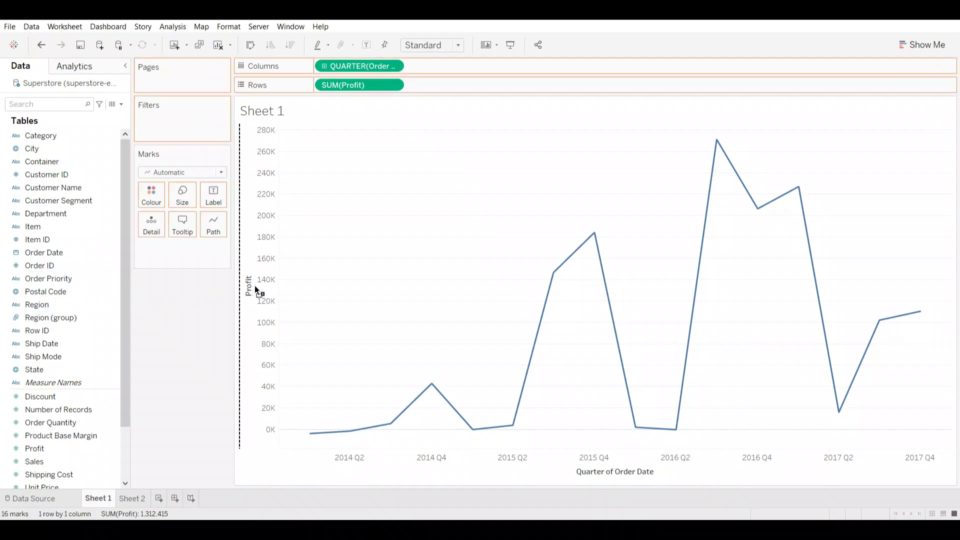
drag(246, 289, 244, 193)
drag(245, 216, 281, 235)
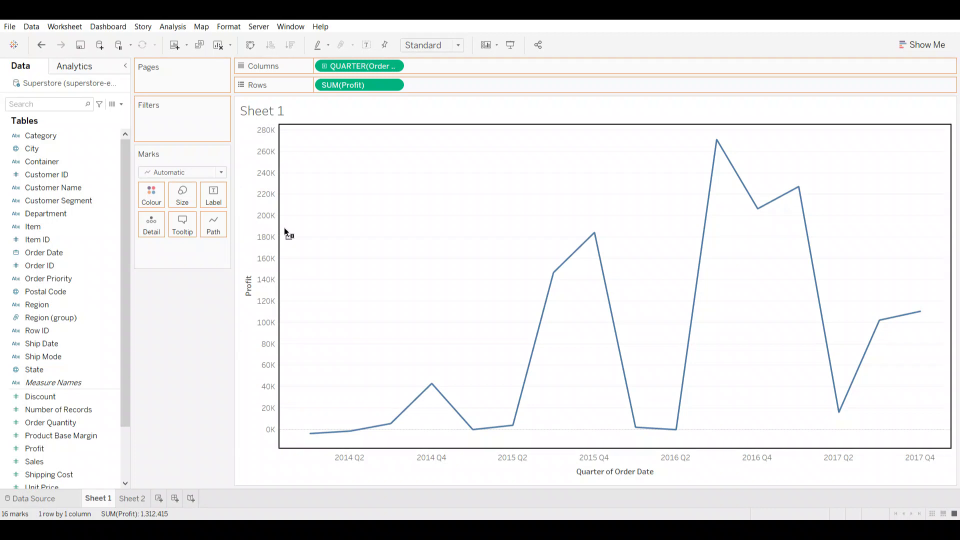
drag(478, 249, 476, 255)
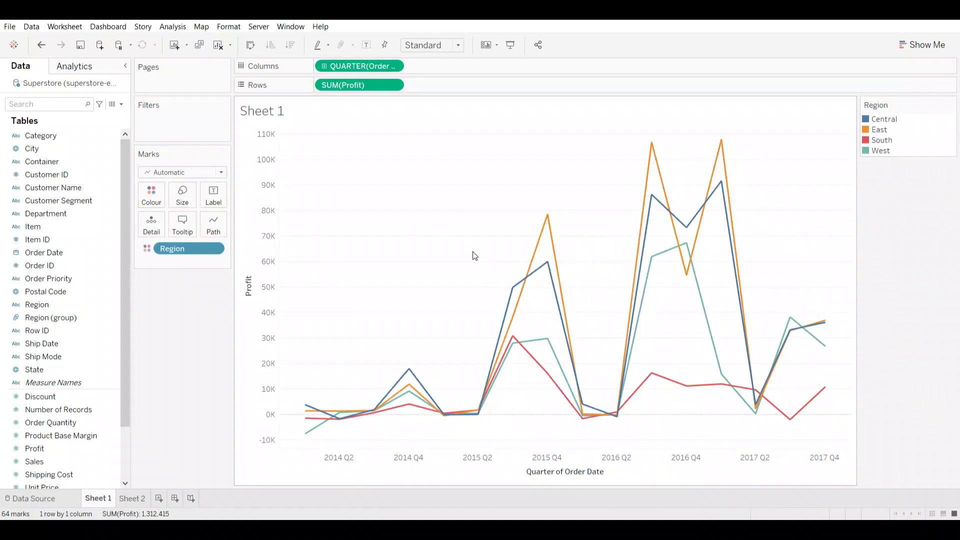
mouse_move(589, 441)
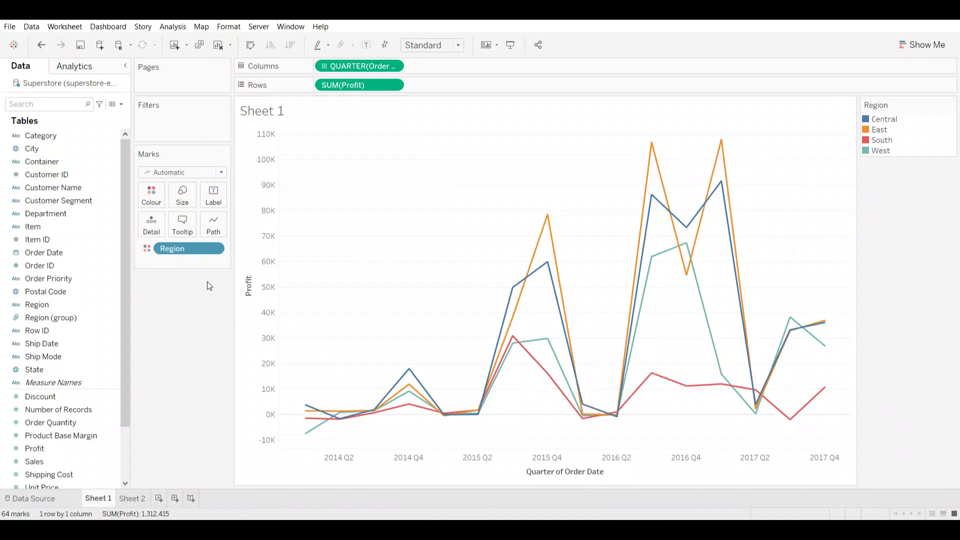
drag(184, 248, 45, 318)
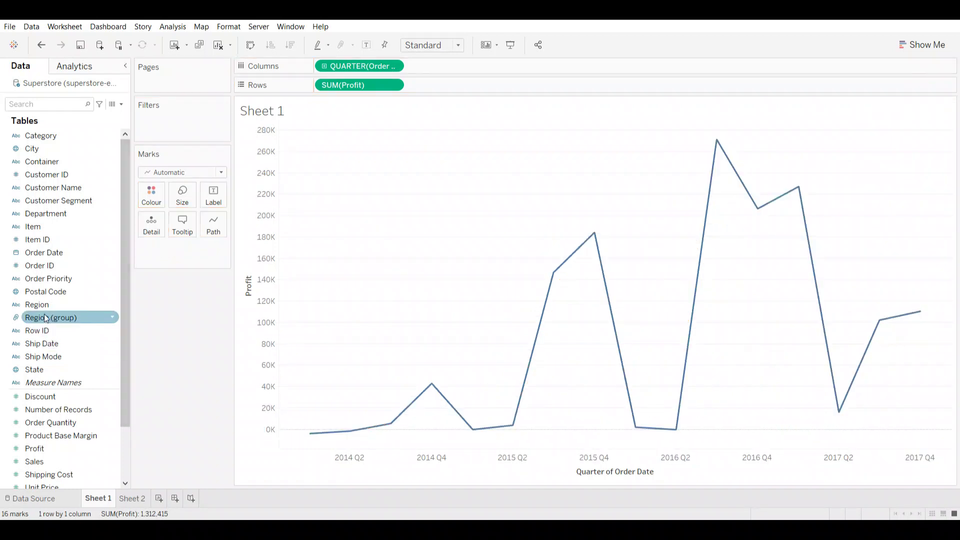
Add Region beside the Profit axis to split the chart into one row per region, and remove it from Rows
drag(37, 307, 244, 276)
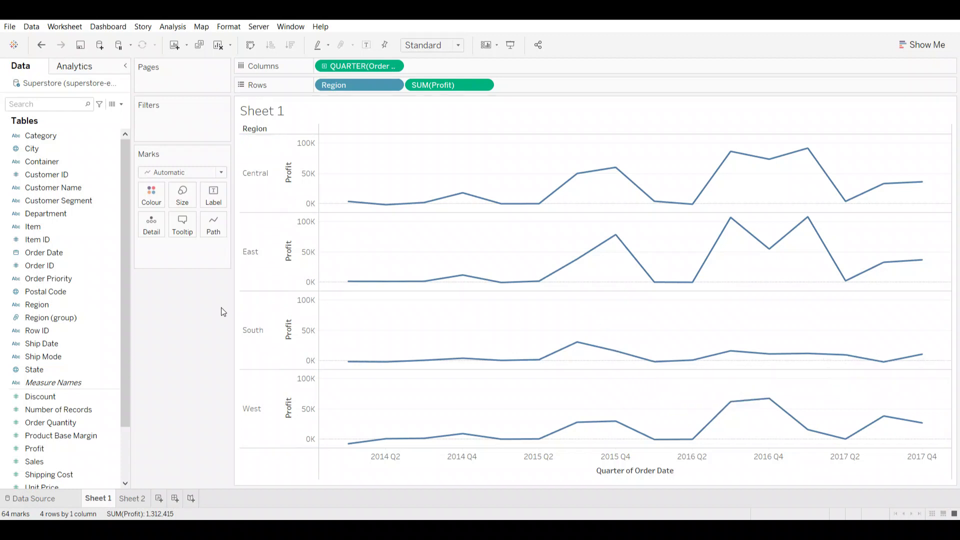
drag(348, 89, 31, 304)
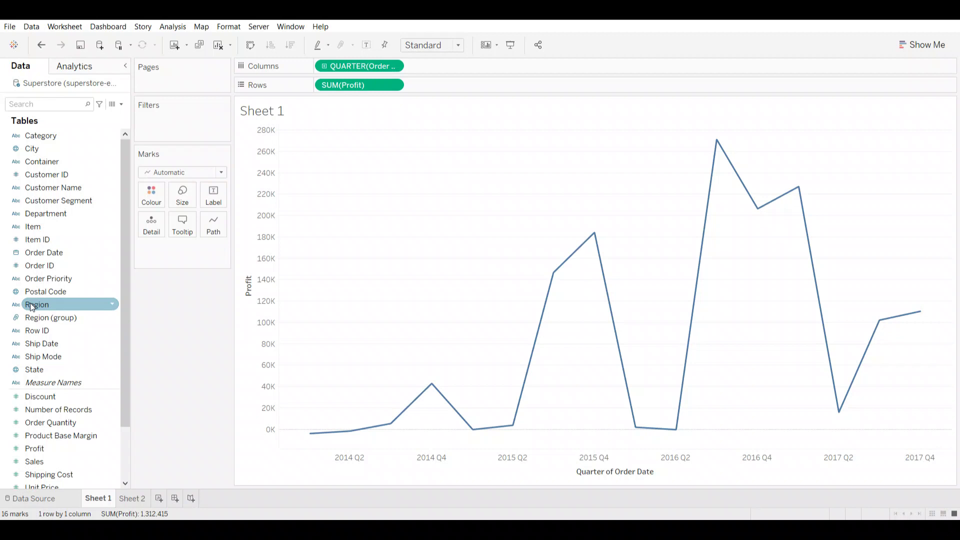
Colour the quarterly Profit lines by Region again and inspect individual points on the lines
drag(31, 309, 540, 228)
mouse_move(592, 323)
mouse_down()
mouse_move(595, 333)
mouse_move(587, 333)
mouse_up()
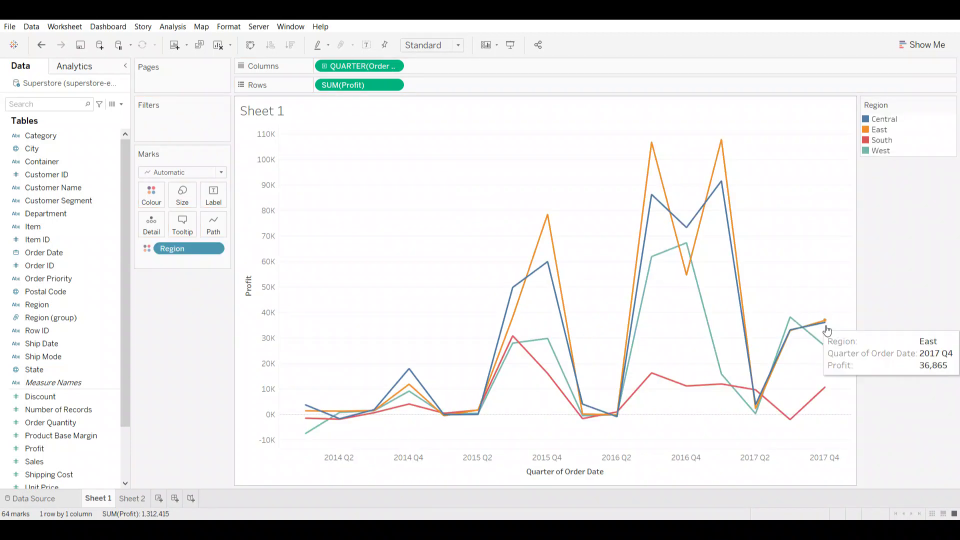
mouse_move(519, 352)
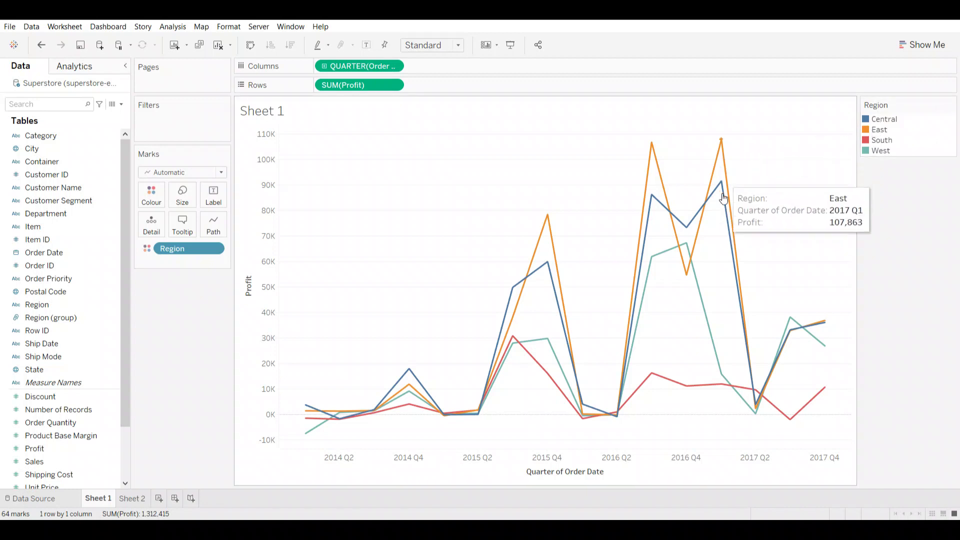
Move Region from Colour to the Profit axis to split the lines into regional rows, and remove Region from the view
drag(175, 249, 247, 292)
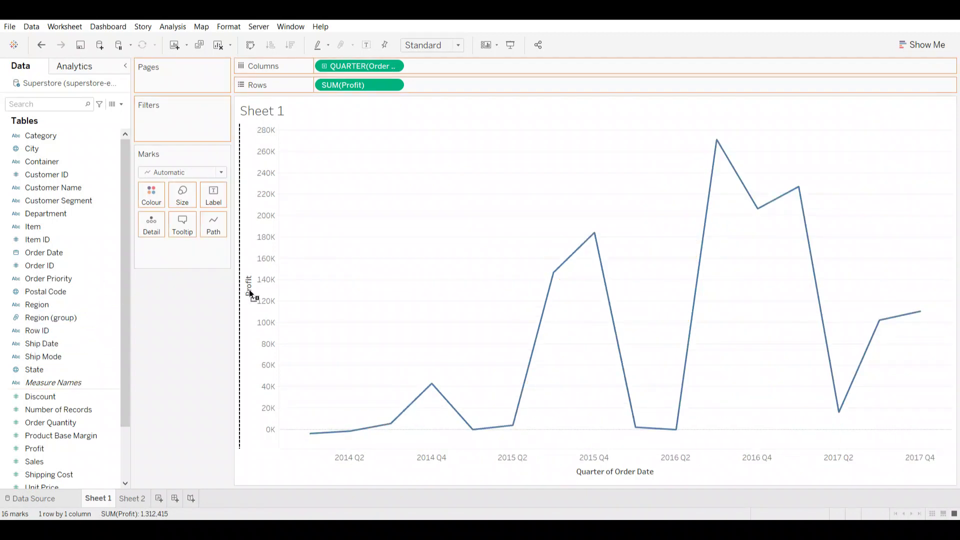
drag(249, 289, 250, 289)
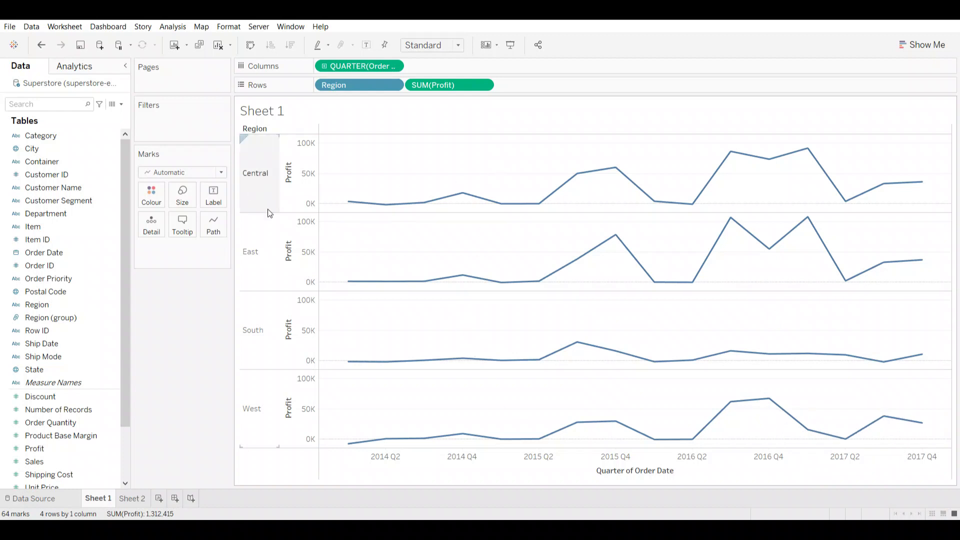
mouse_move(475, 277)
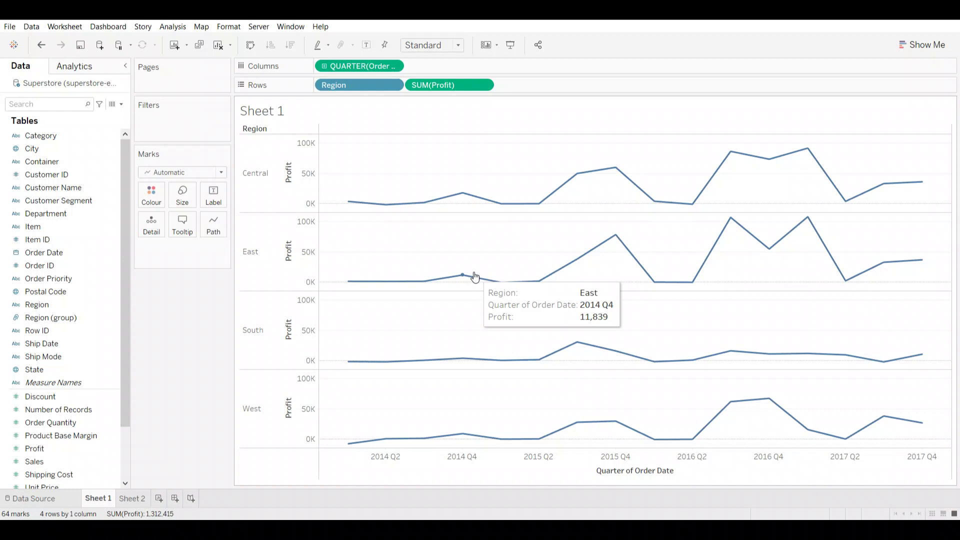
drag(390, 88, 204, 310)
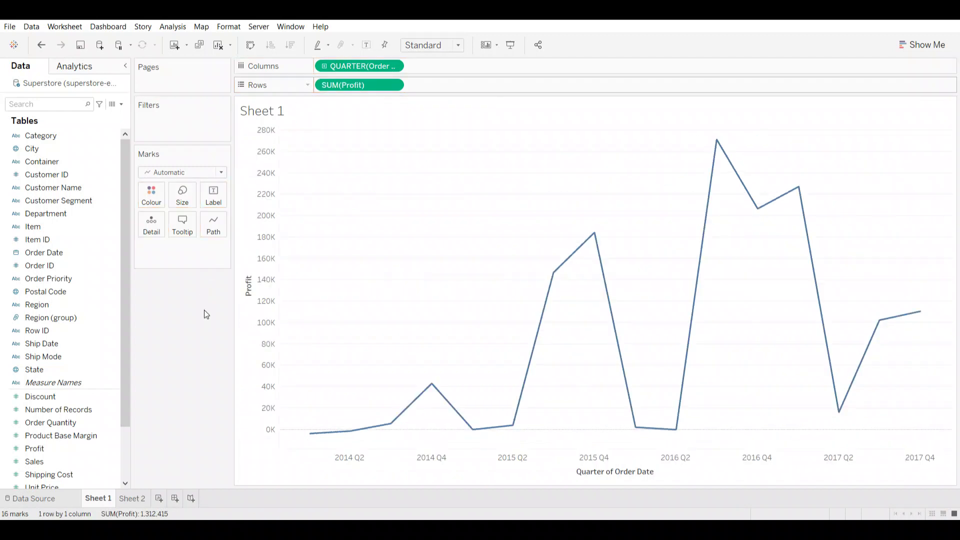